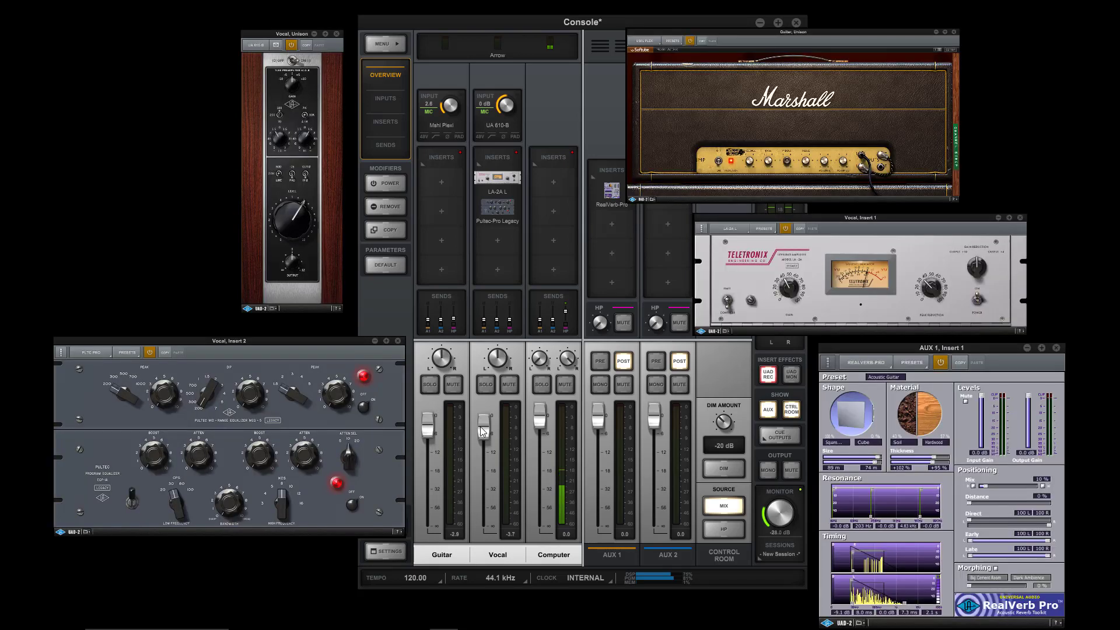
- Lower the Vocal channel fader slightly and adjust the headphone send level of the Computer channel
drag(481, 426, 482, 439)
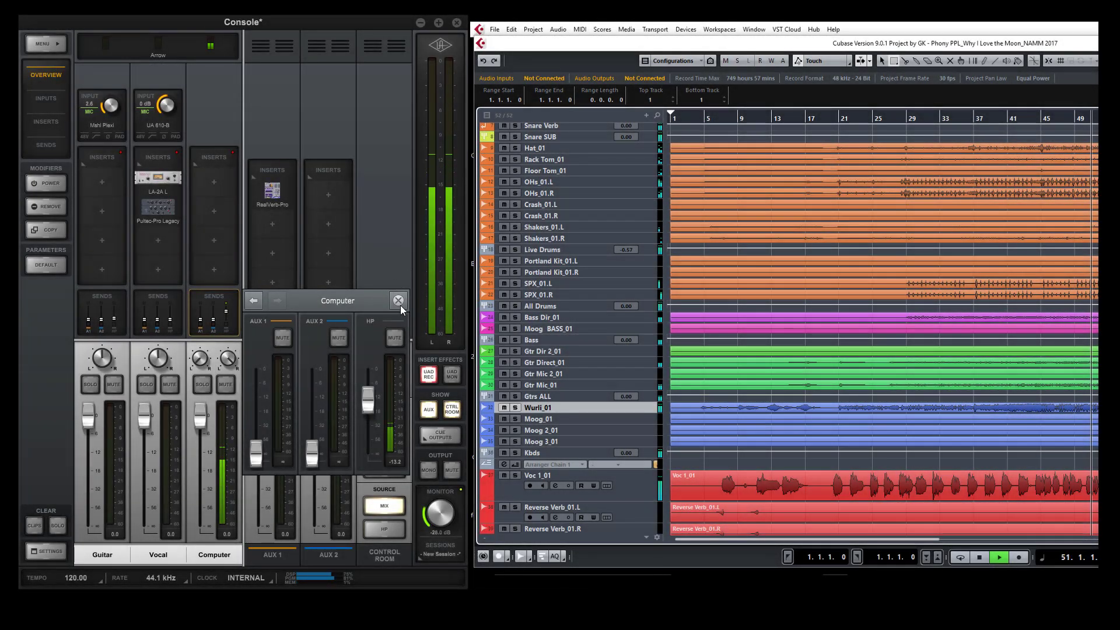
click(399, 302)
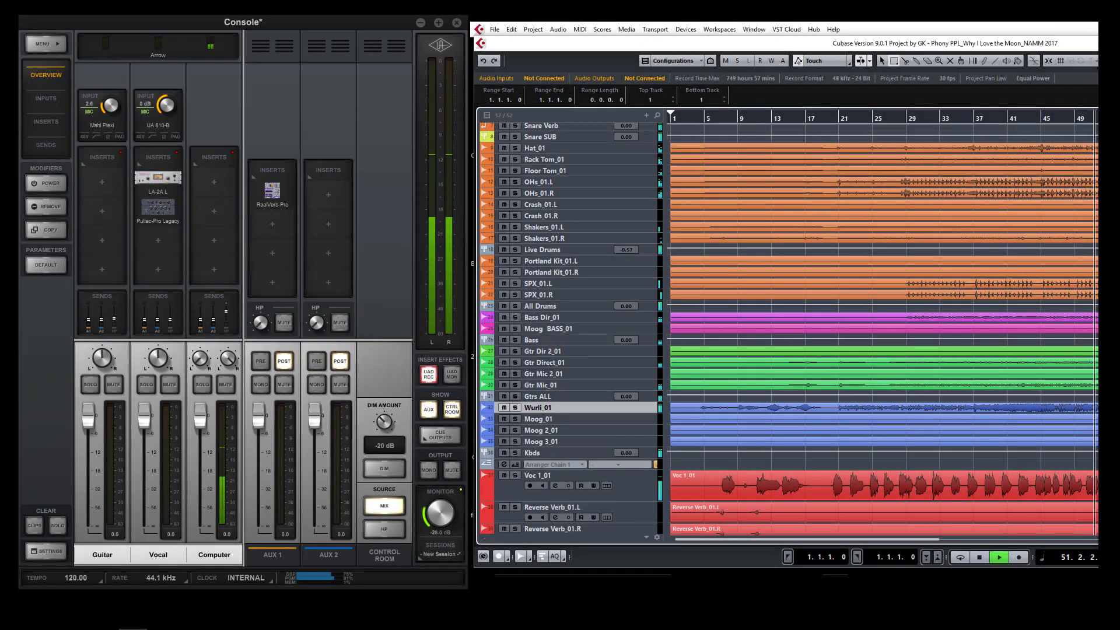
click(217, 315)
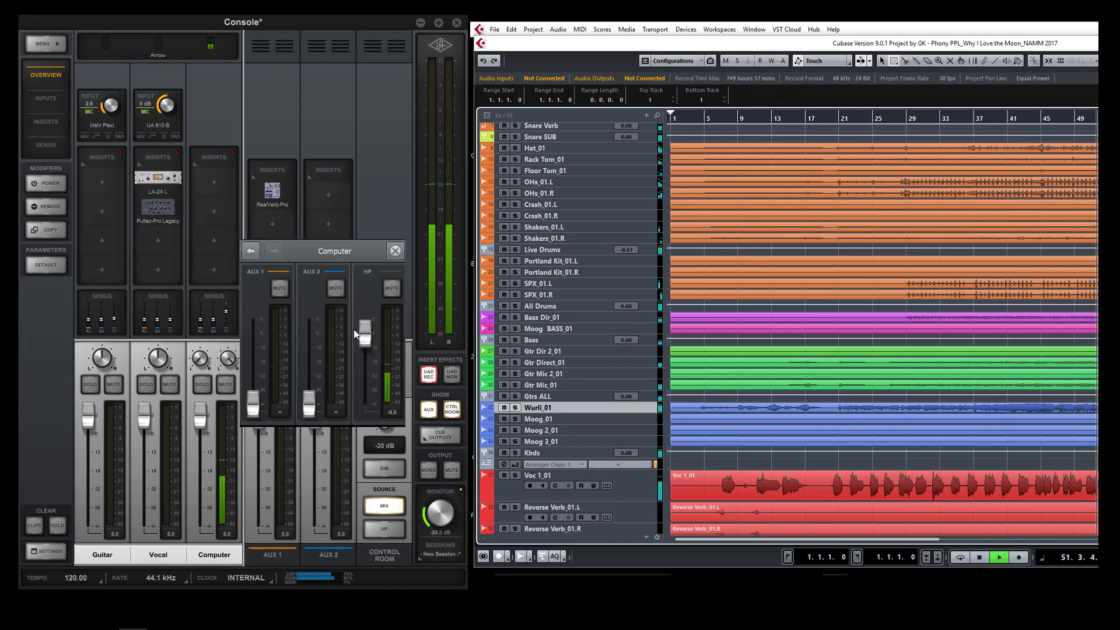
mouse_move(365, 332)
mouse_down()
mouse_move(366, 373)
mouse_move(365, 340)
mouse_up()
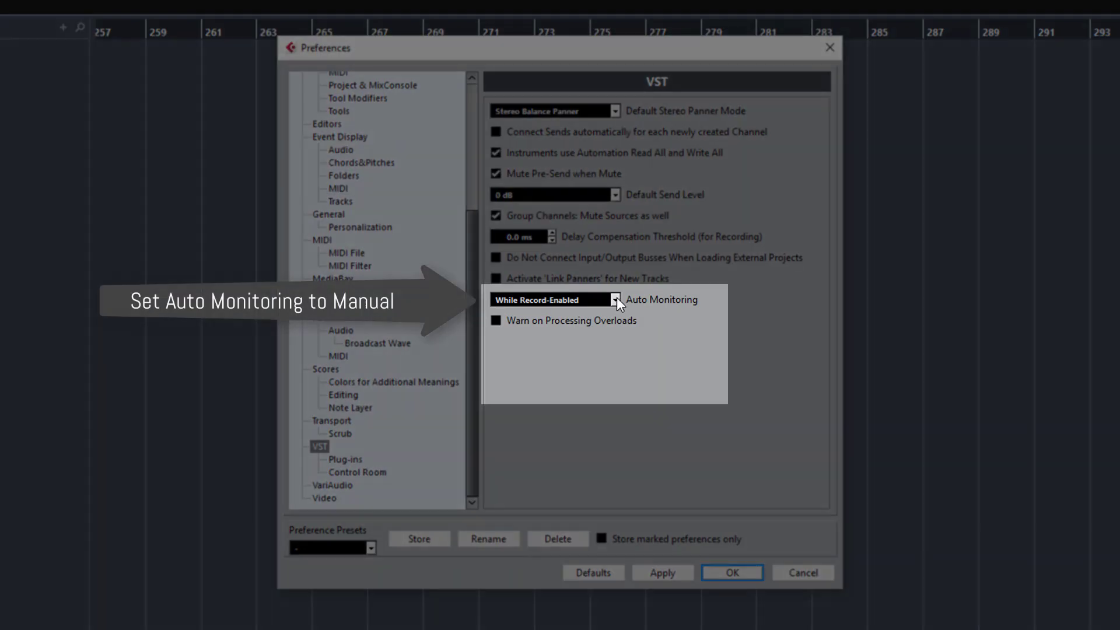
- Set Auto Monitoring to Manual in the VST preferences of Cubase
click(615, 299)
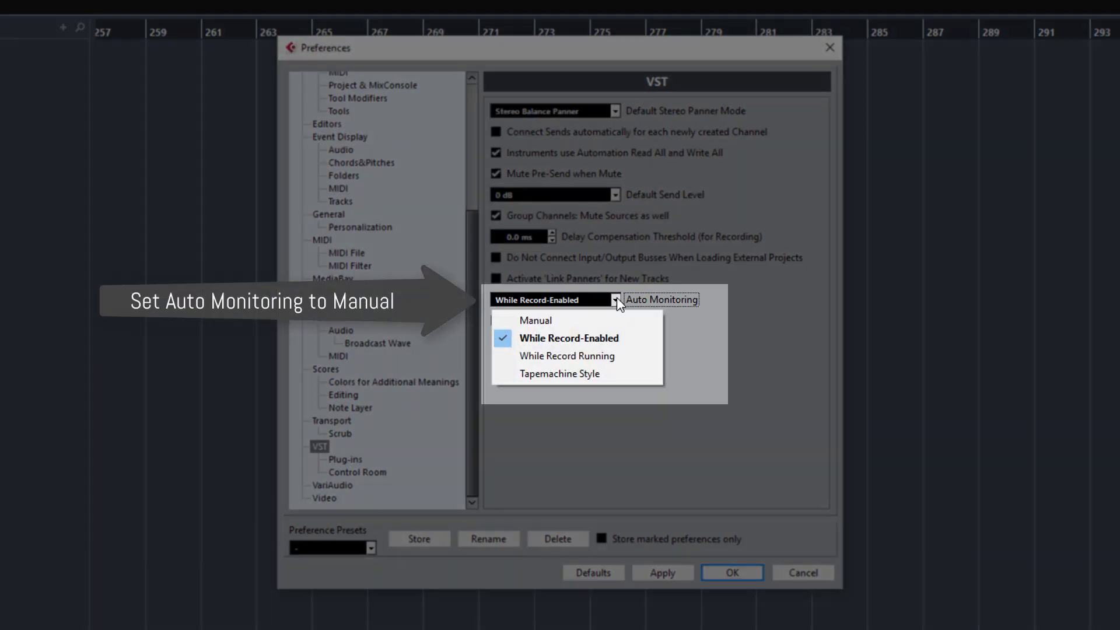
click(606, 321)
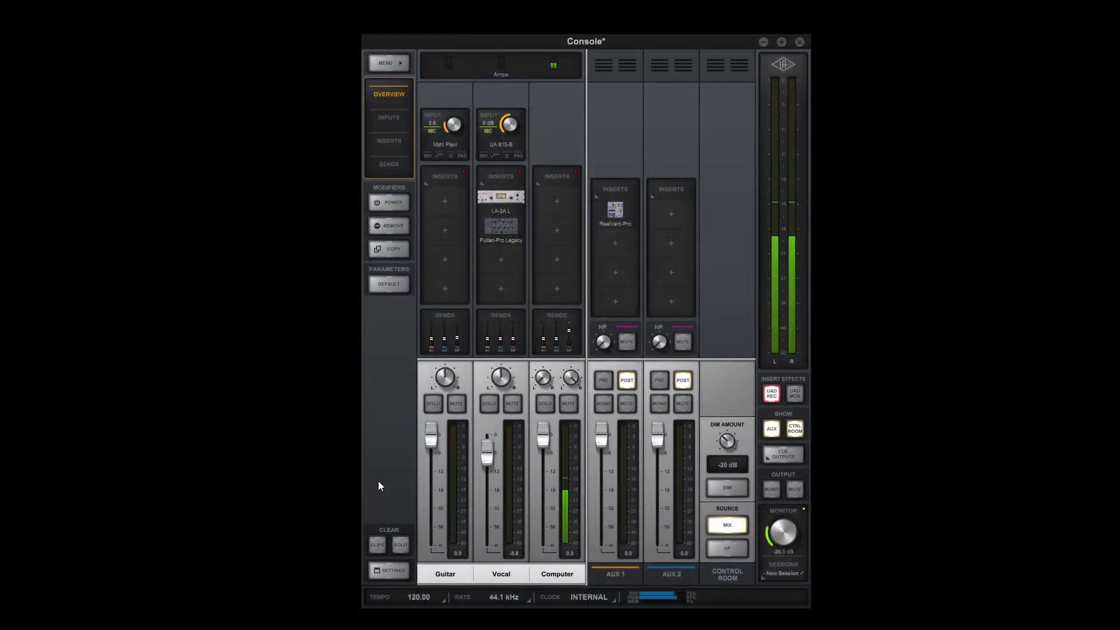
- Adjust the Vocal and Guitar channel fader levels in the UA Console mixer
mouse_move(488, 453)
mouse_down()
mouse_move(492, 421)
mouse_move(433, 446)
mouse_move(489, 445)
mouse_move(485, 458)
mouse_up()
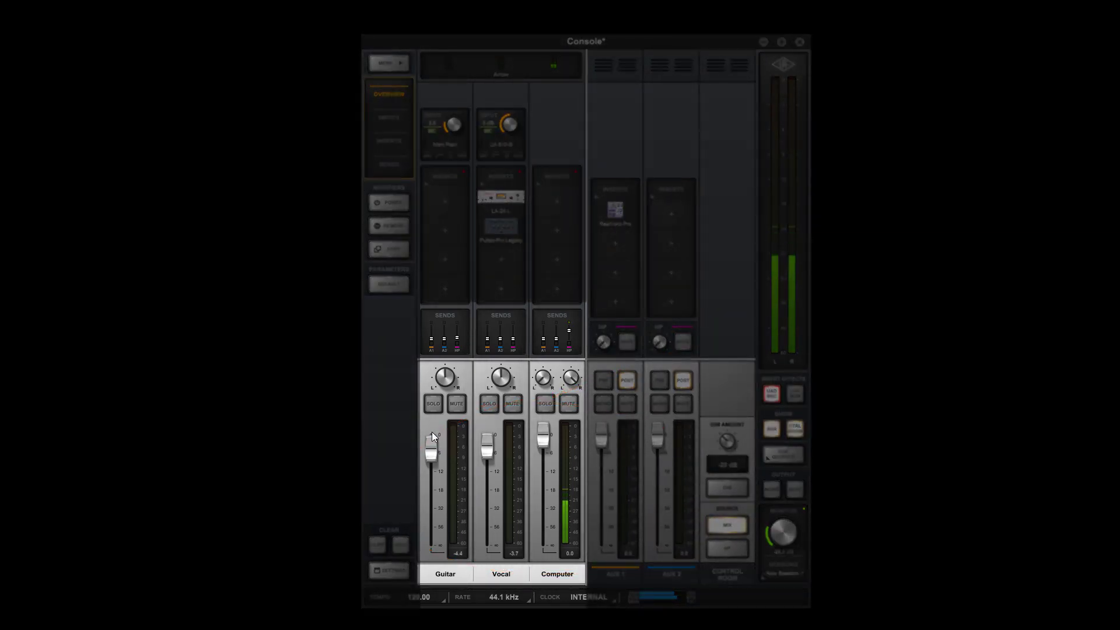
drag(432, 437, 488, 461)
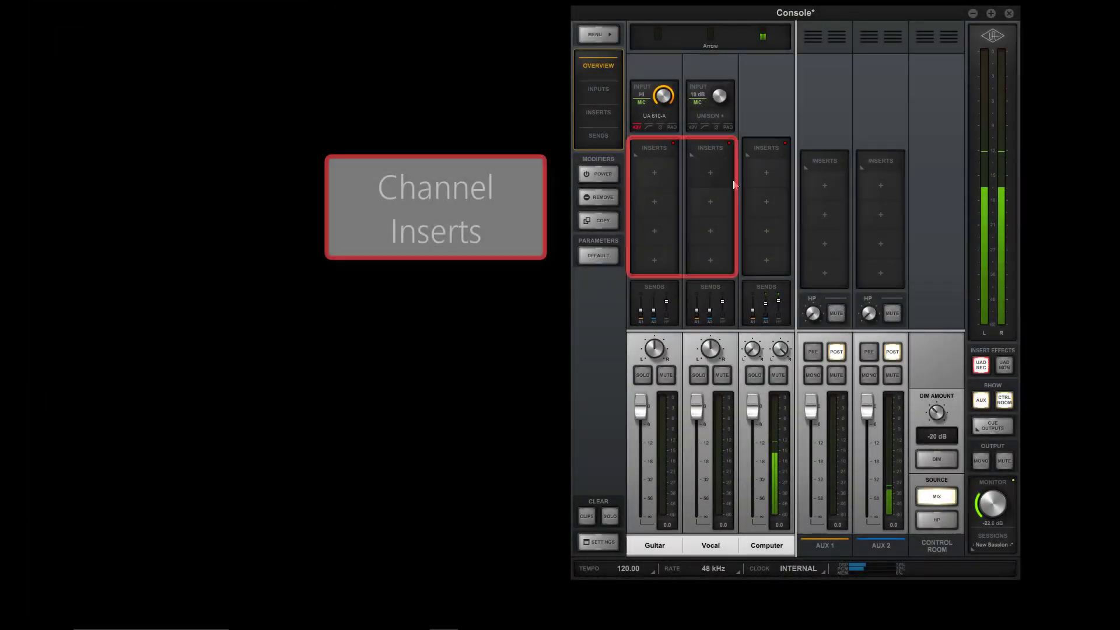
- Load the LA-2A Legacy compressor from the Dynamics category into the Vocal channel's first insert slot
click(727, 180)
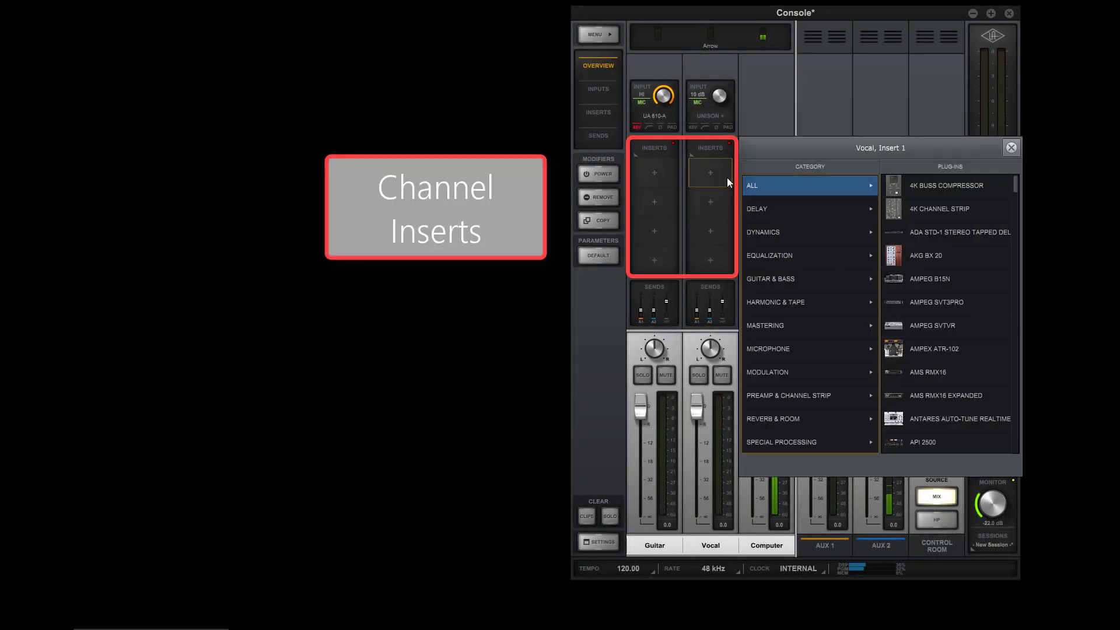
click(795, 231)
click(938, 303)
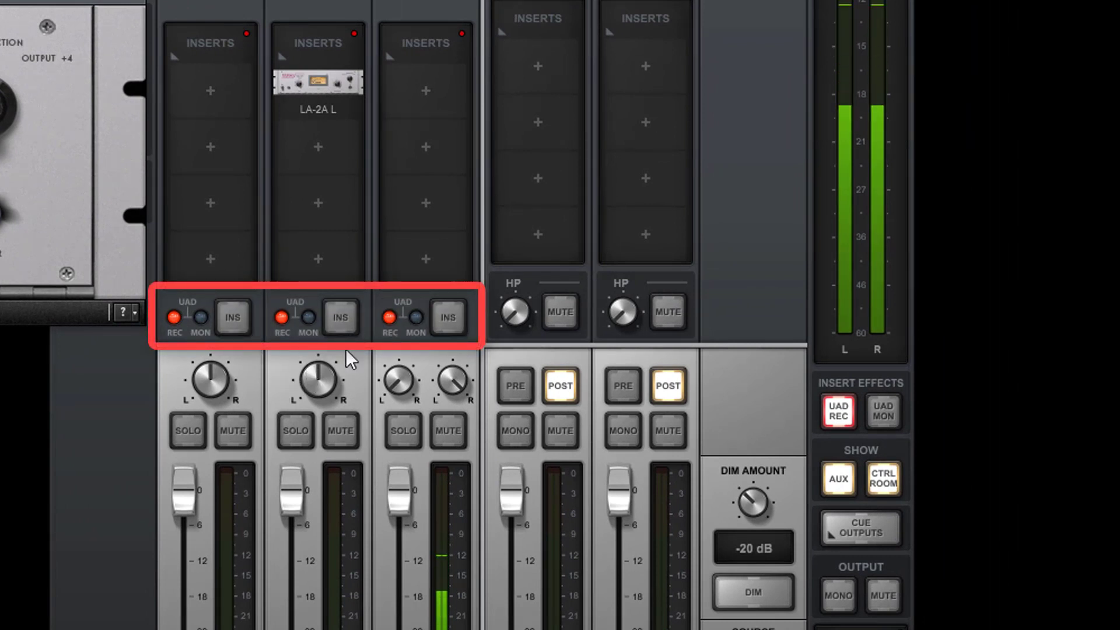
- Toggle the insert effects between UAD REC and UAD MON for the Vocal and Computer channels, finishing with all channels on UAD MON
click(345, 320)
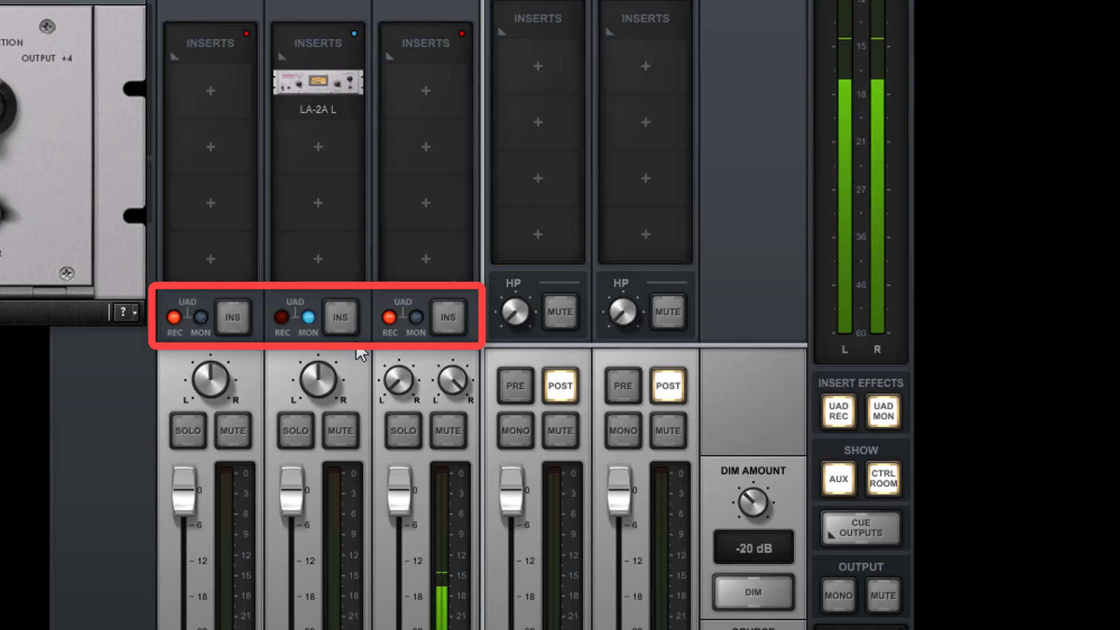
click(453, 319)
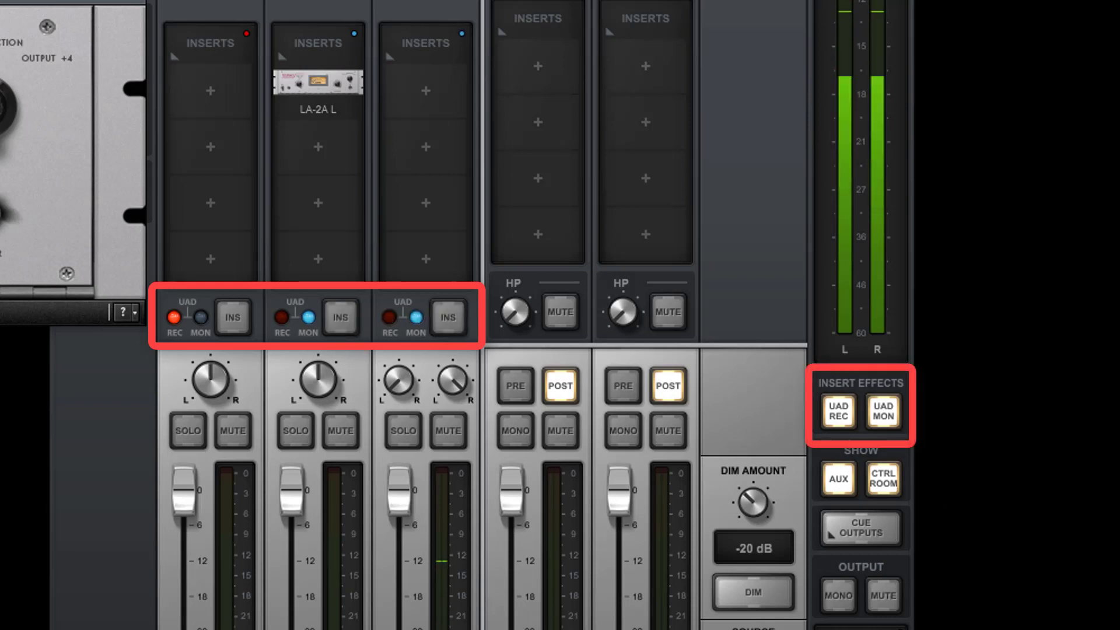
click(834, 411)
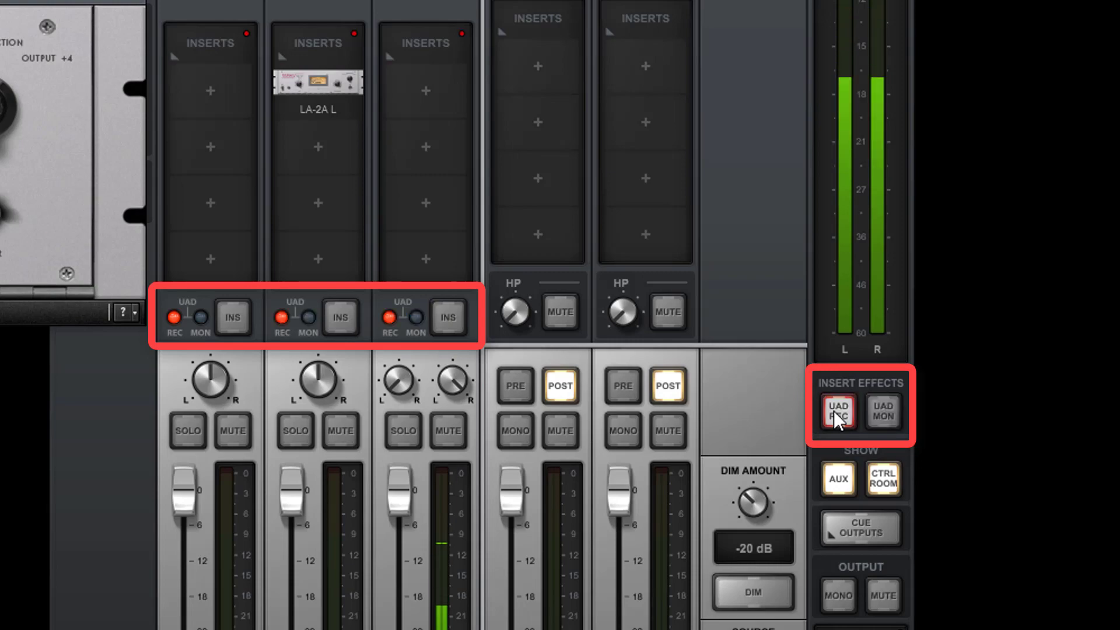
click(894, 415)
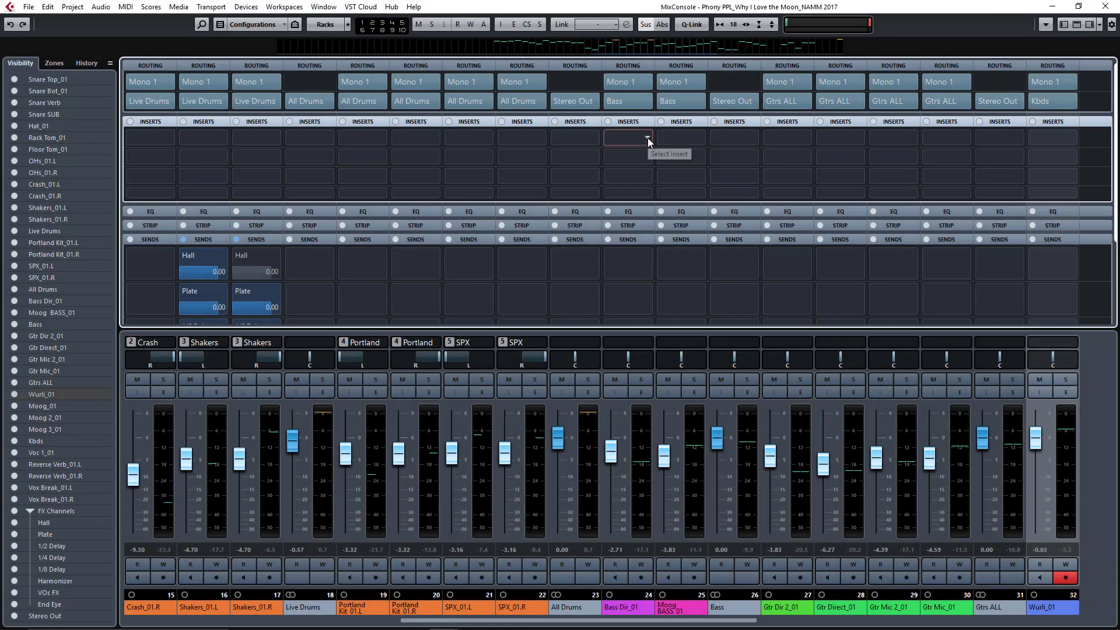
- Add the UAD UA 1176LN Legacy plug-in to the first insert slot of the Bass Dir_01 channel in Cubase
click(648, 138)
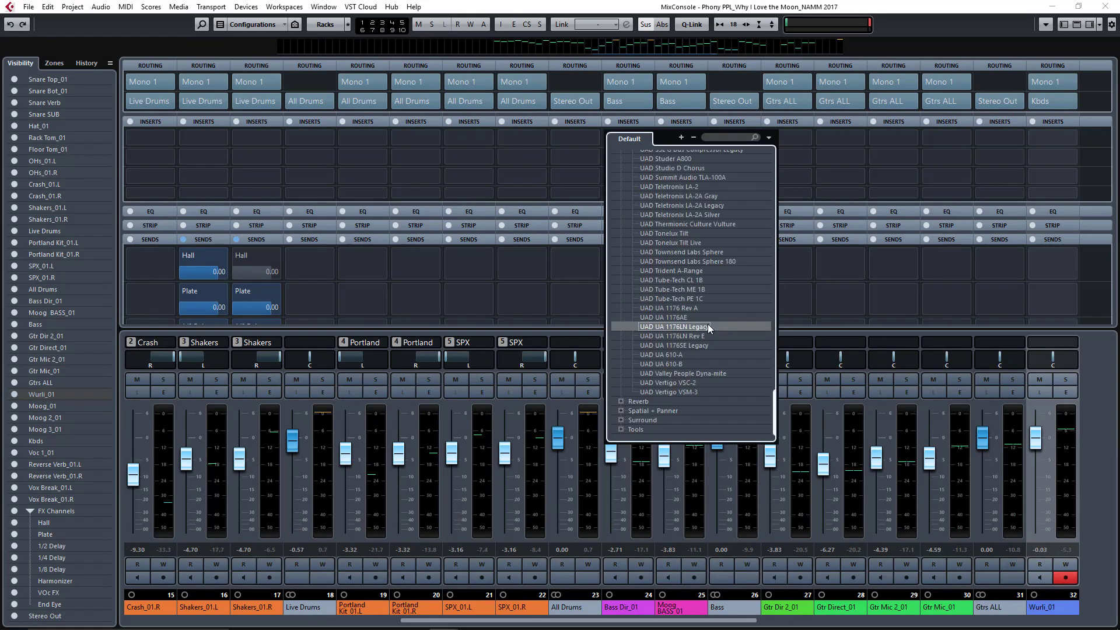
click(708, 327)
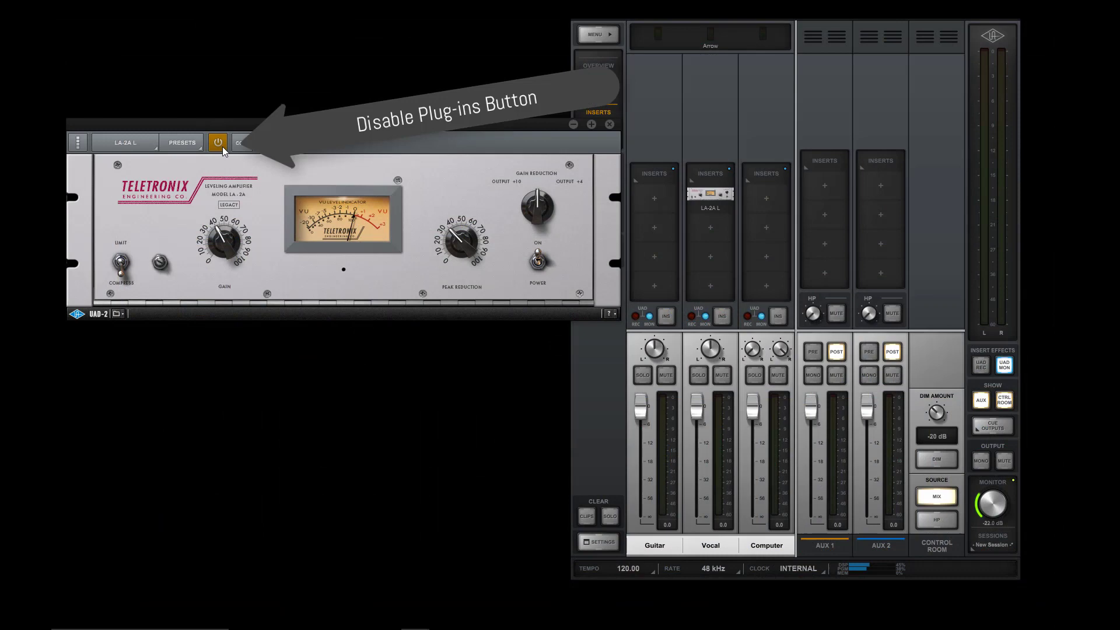
- Disable the LA-2A plug-in on the Vocal channel in the UA Console
click(218, 142)
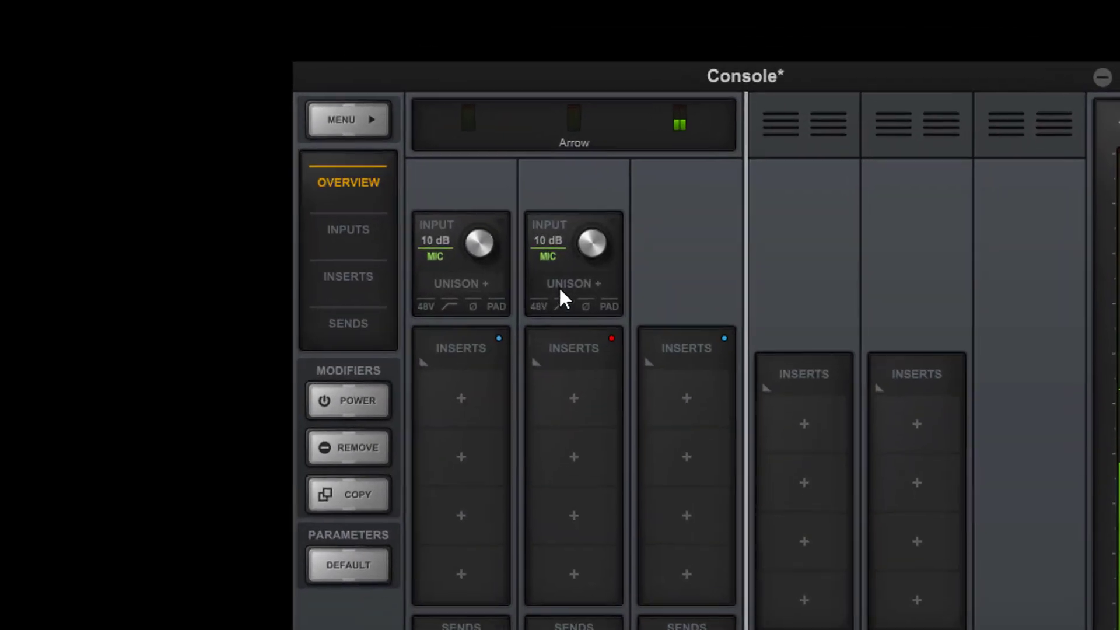
- Load the UA 610-B preamp from the Preamp & Channel Strip category into the Vocal channel's Unison slot
click(606, 290)
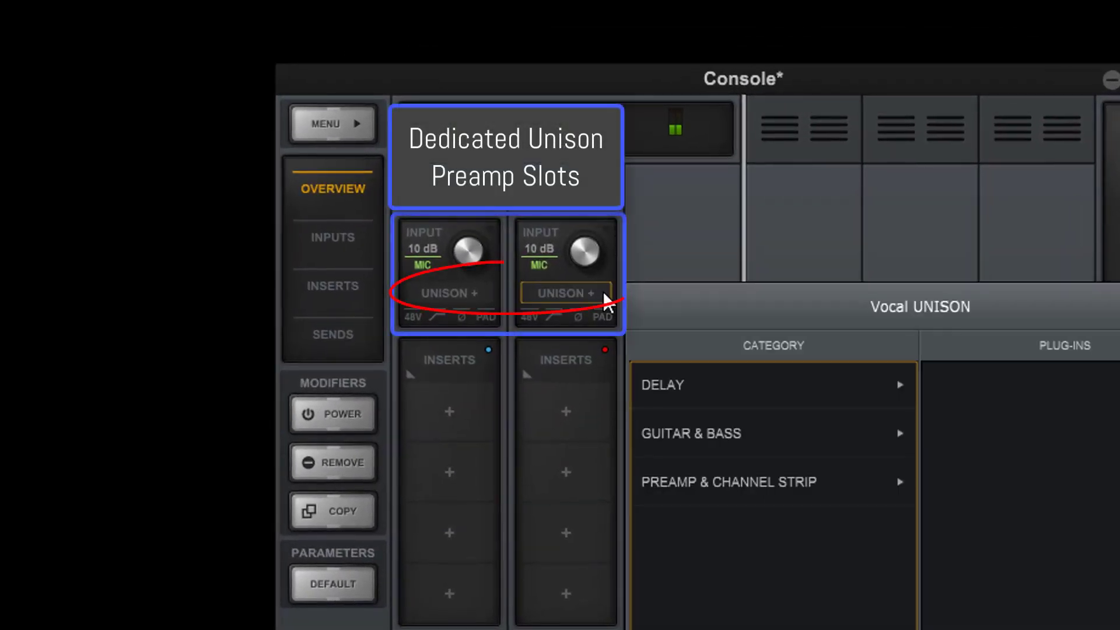
click(784, 485)
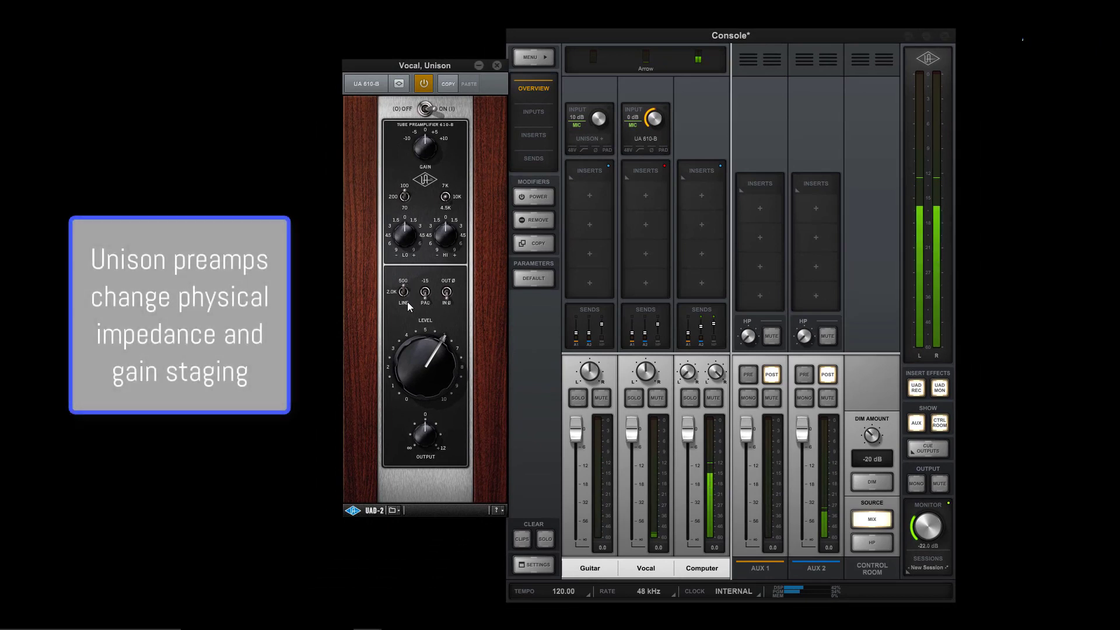
- Switch the UA 610-B preamp's input to Line, move its window clear of the mixer, and show the channel inserts view
click(403, 292)
drag(461, 65, 446, 57)
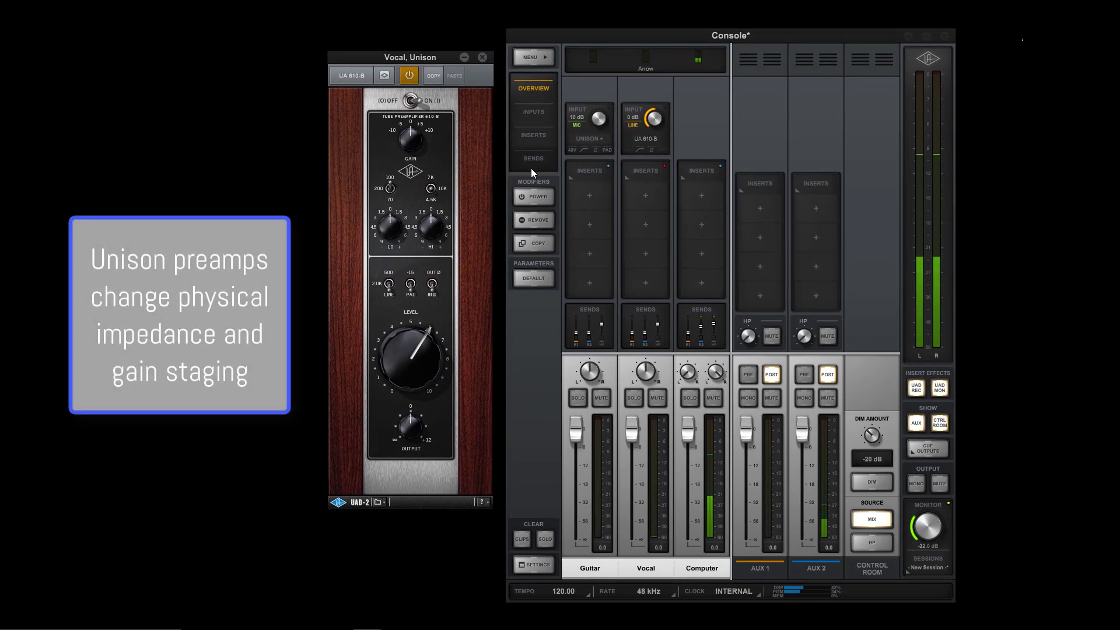
click(534, 135)
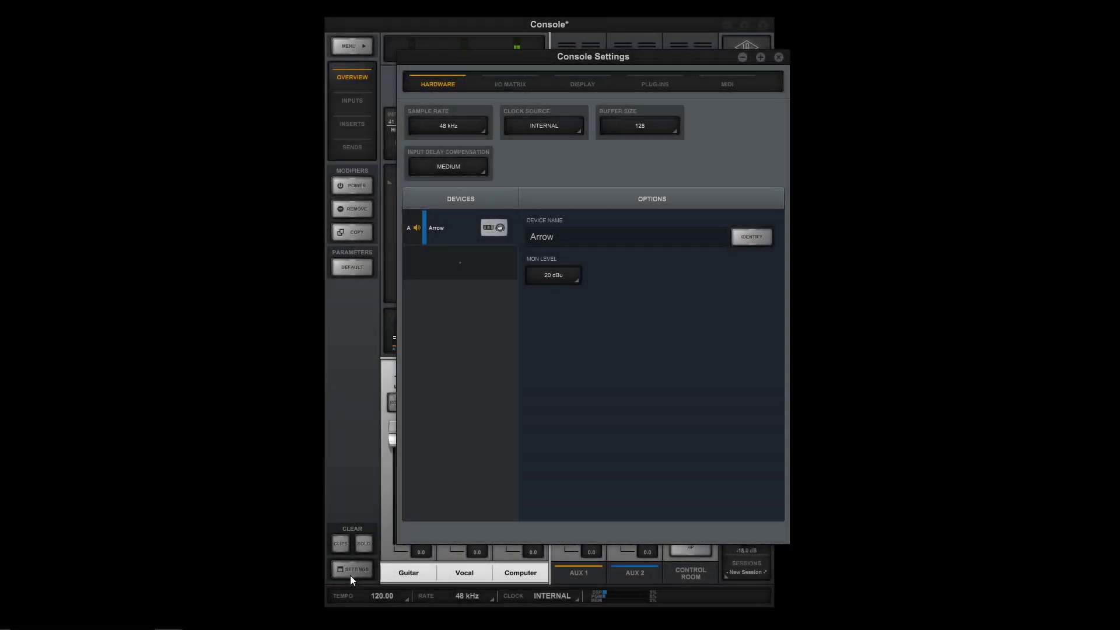
- Look through the I/O Matrix, Display, Plug-ins and MIDI pages of Console Settings and return to the Hardware page
click(509, 83)
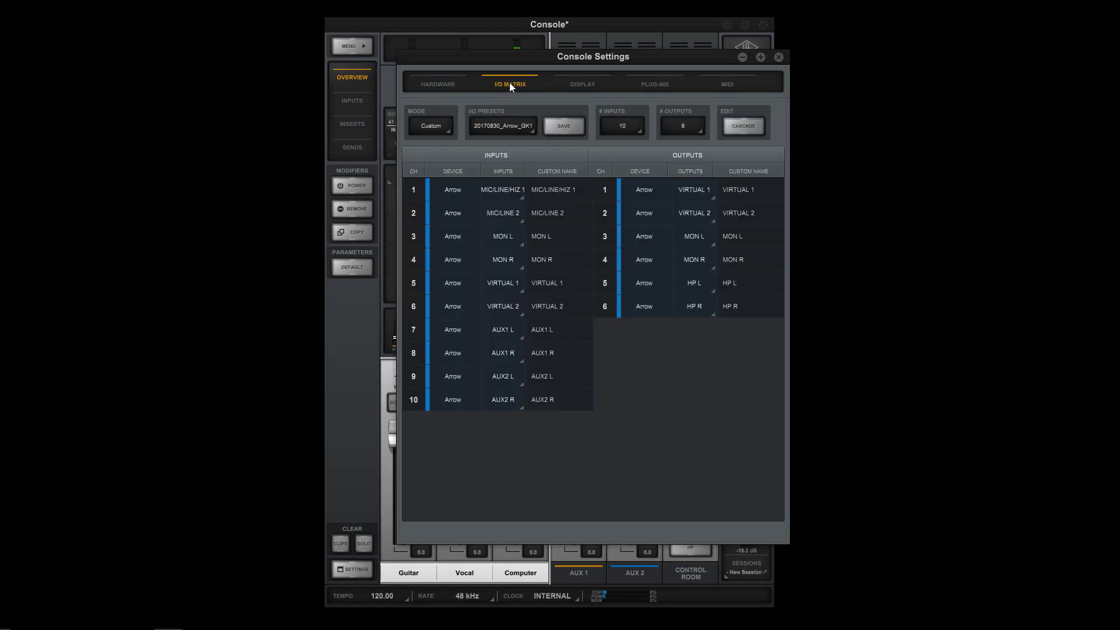
click(580, 84)
click(658, 84)
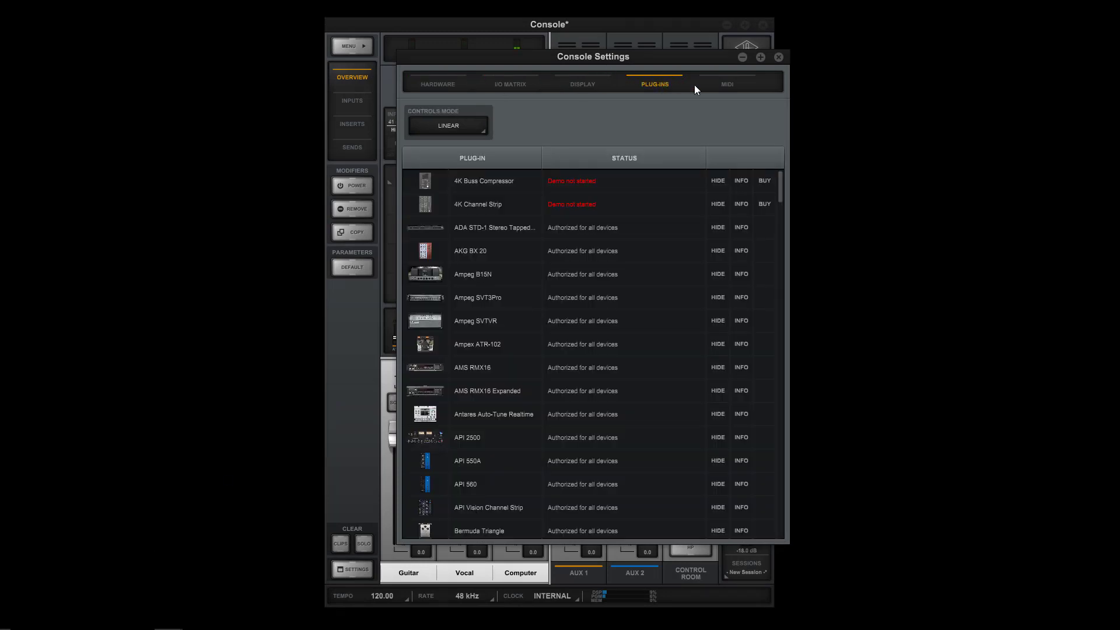
click(726, 84)
click(453, 87)
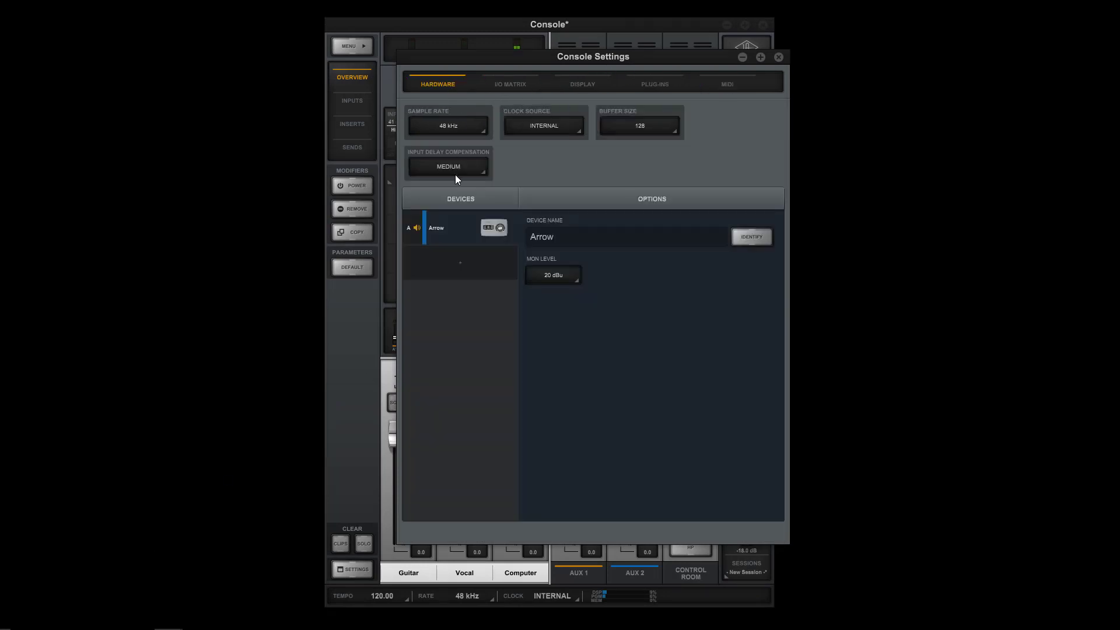
- Set Input Delay Compensation to Off in the hardware settings
click(470, 168)
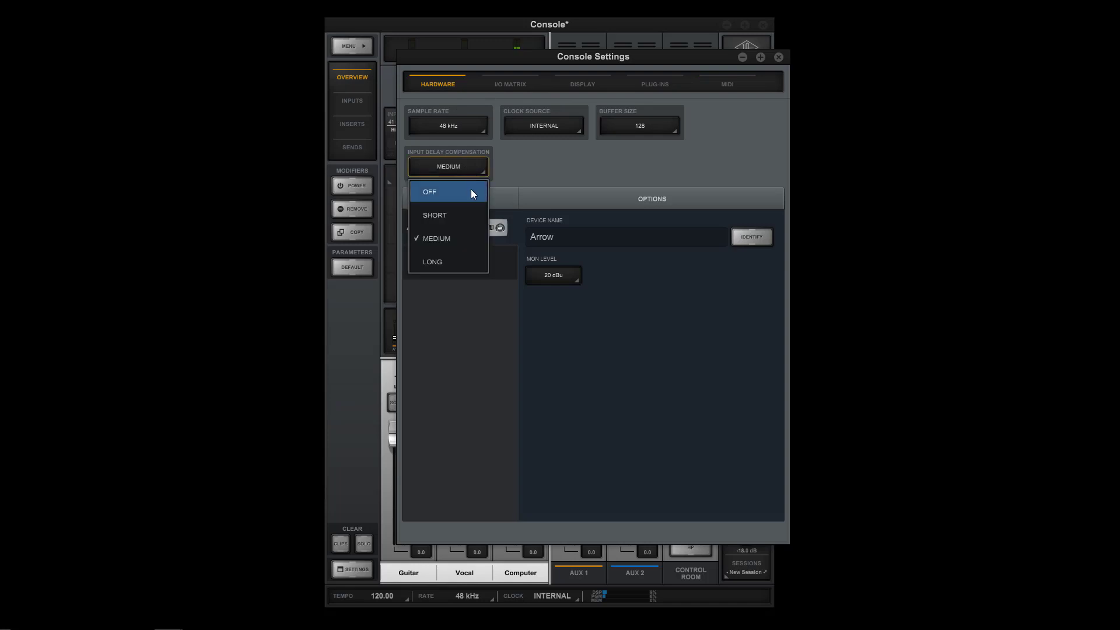
click(472, 193)
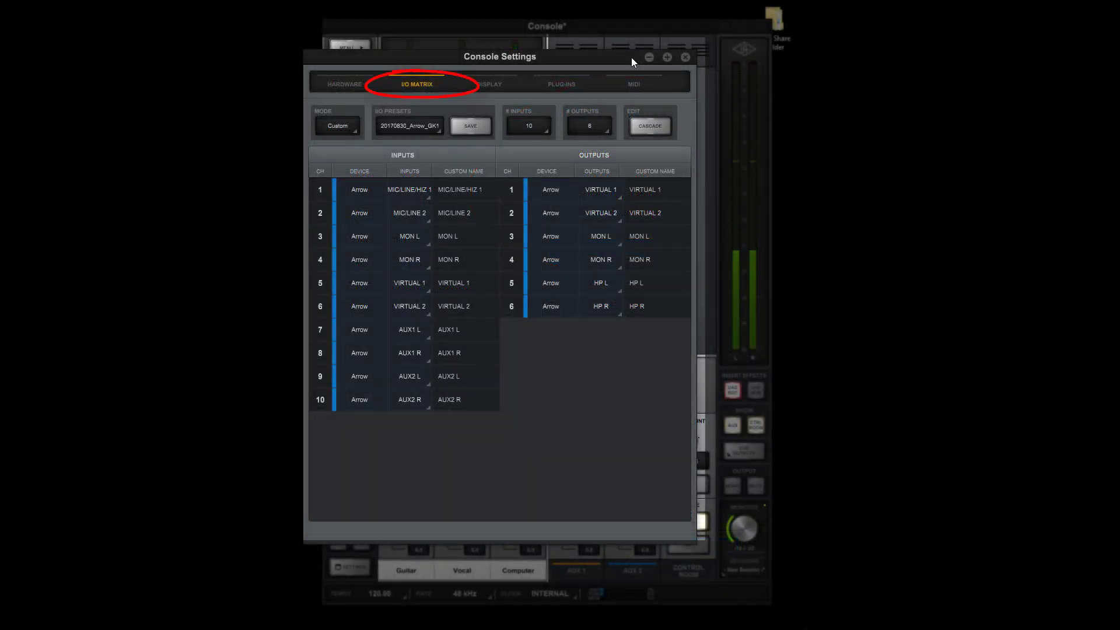
- Set the I/O matrix mode to Default and load the 20170830_Arrow_GK1 I/O preset
click(348, 125)
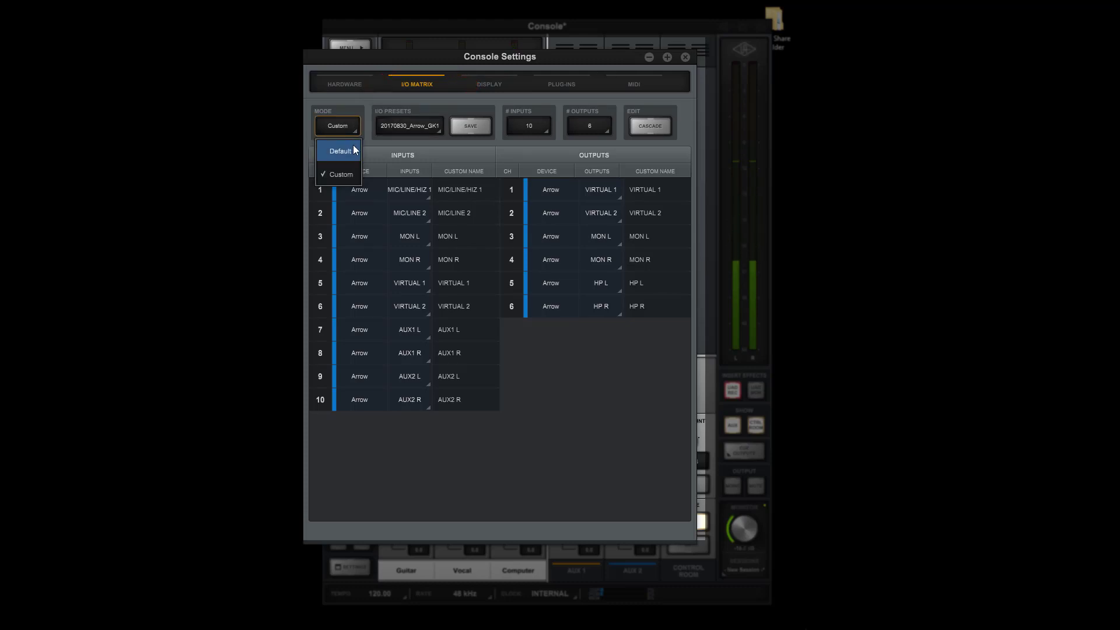
click(352, 144)
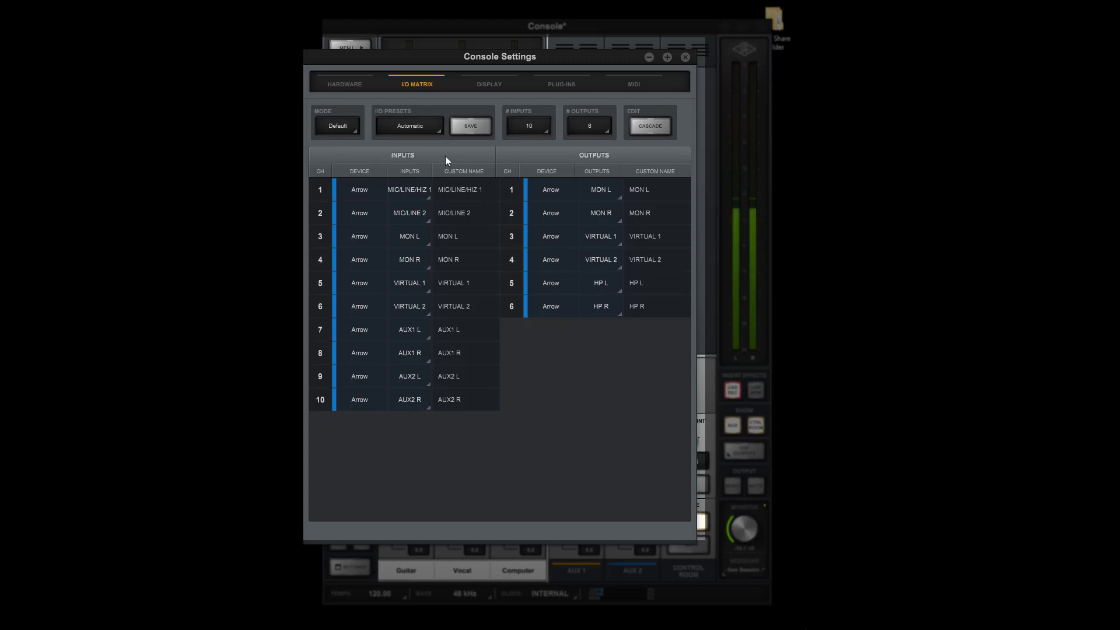
click(432, 136)
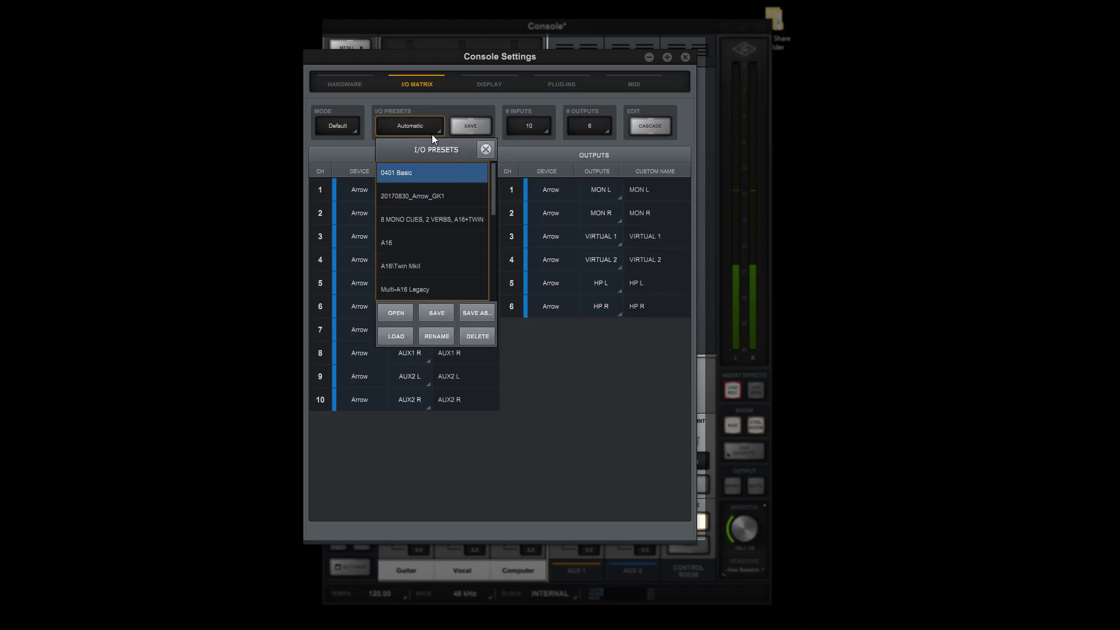
double_click(462, 197)
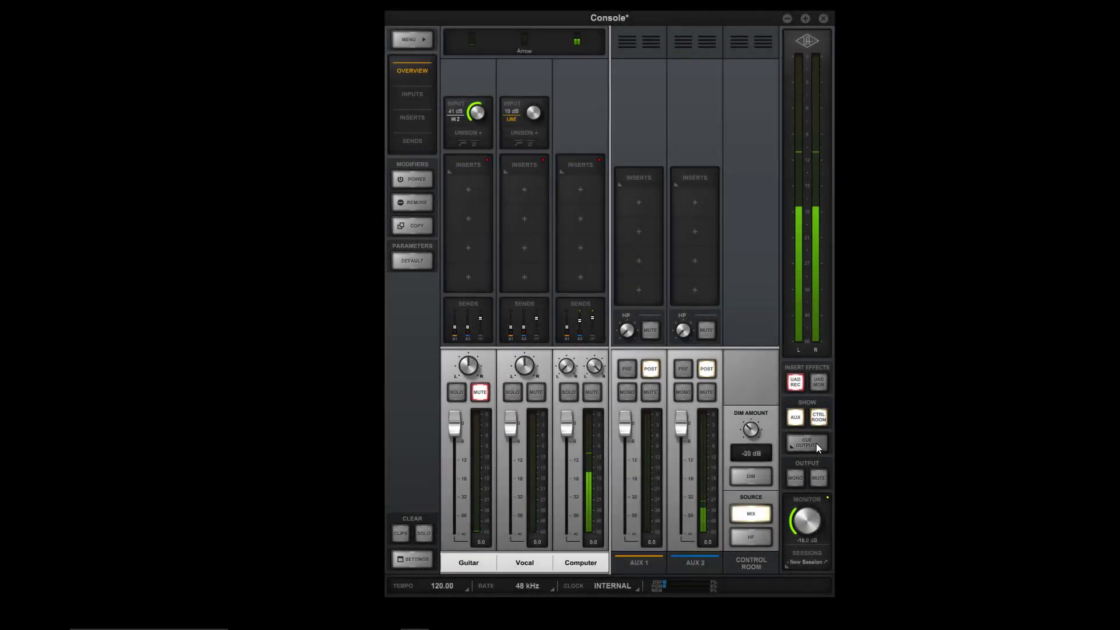
- Open the cue output settings and raise the headphone send level of the Guitar channel
click(816, 443)
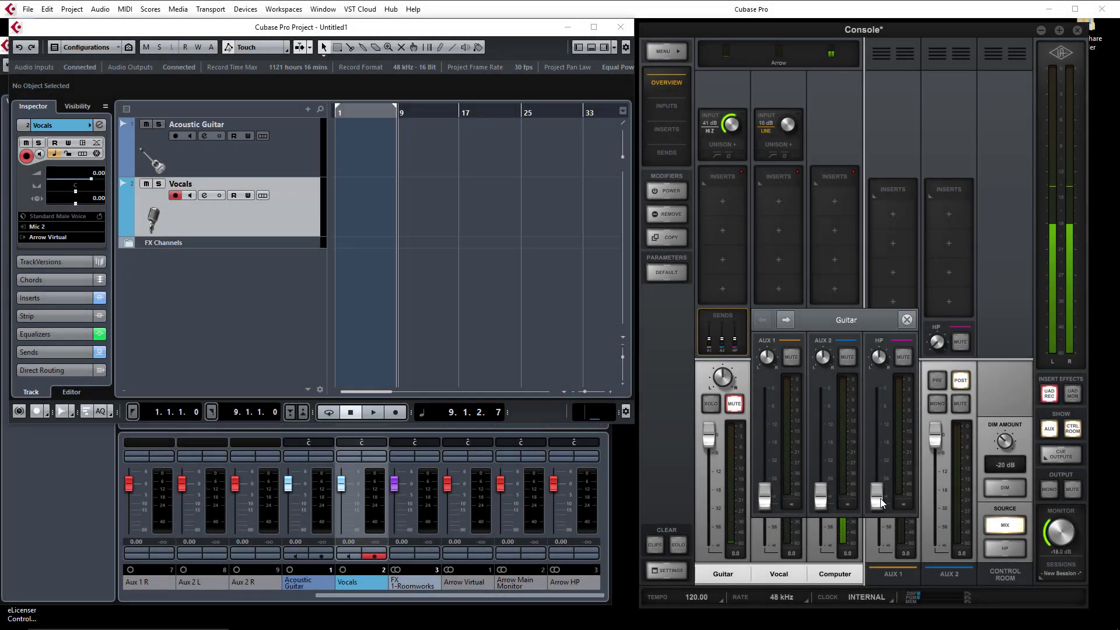
drag(881, 503, 879, 417)
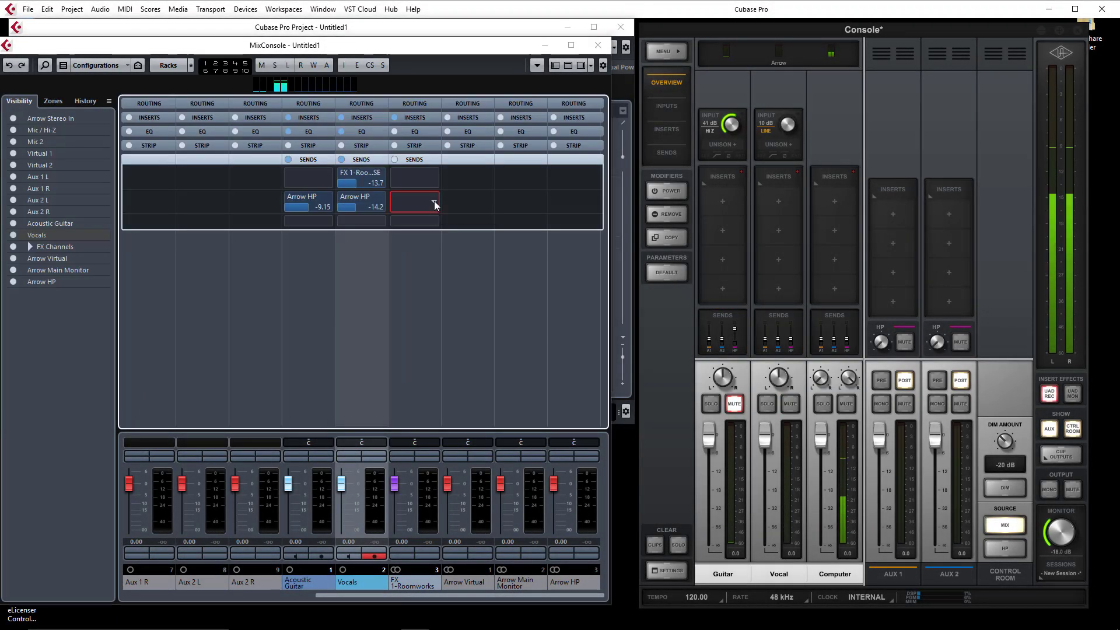
- Route the second send of the FX 1-Roomworks channel to Arrow HP in Cubase and open the cue outputs in Console
click(435, 201)
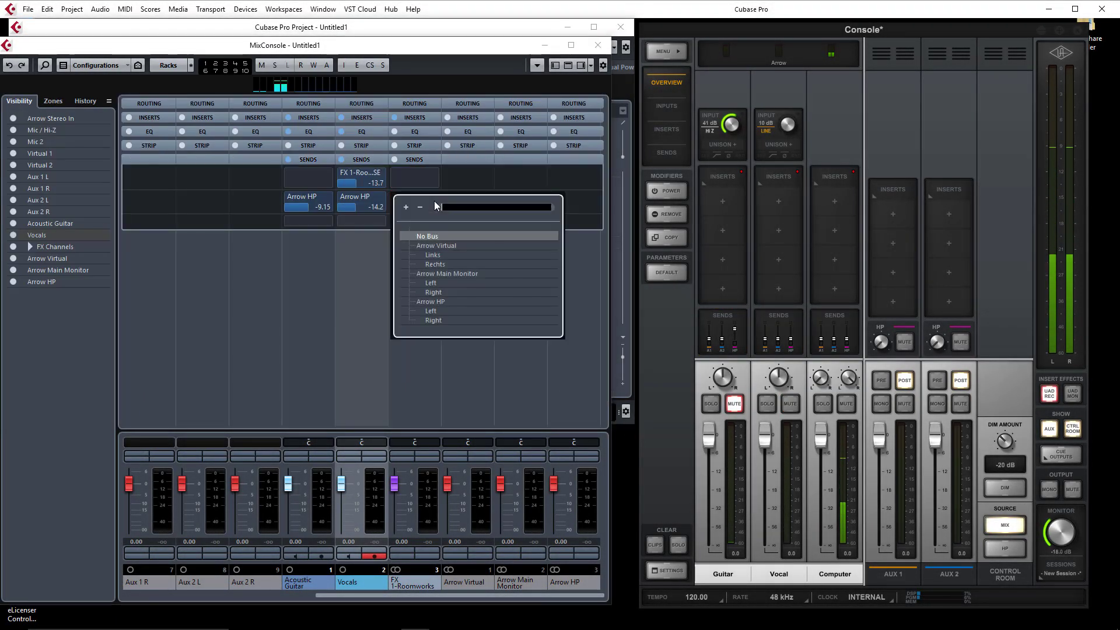
click(456, 300)
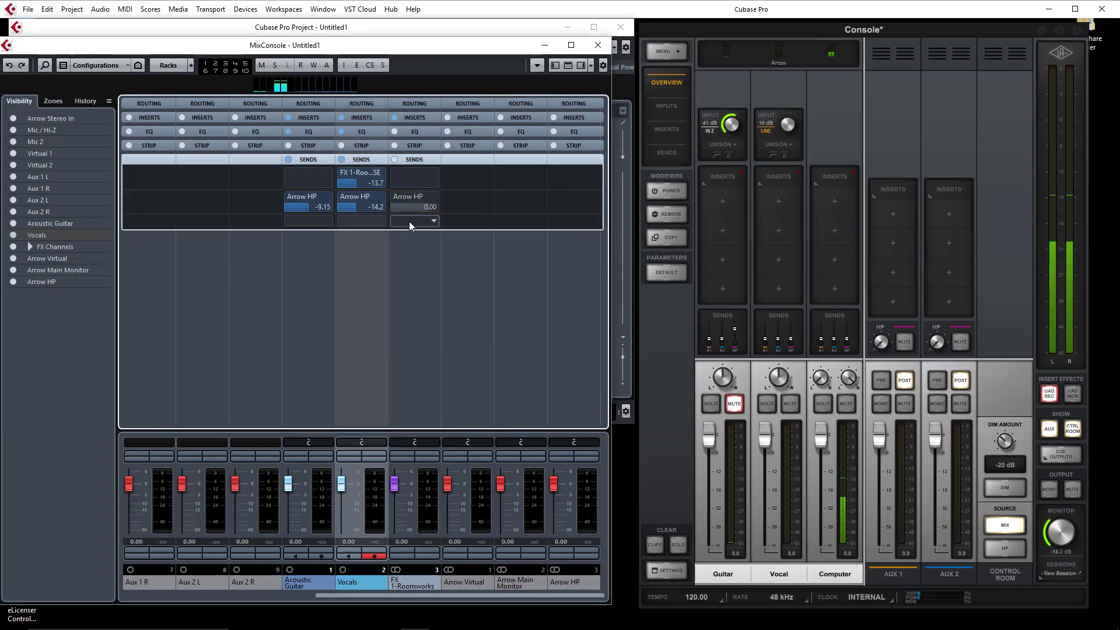
click(1061, 454)
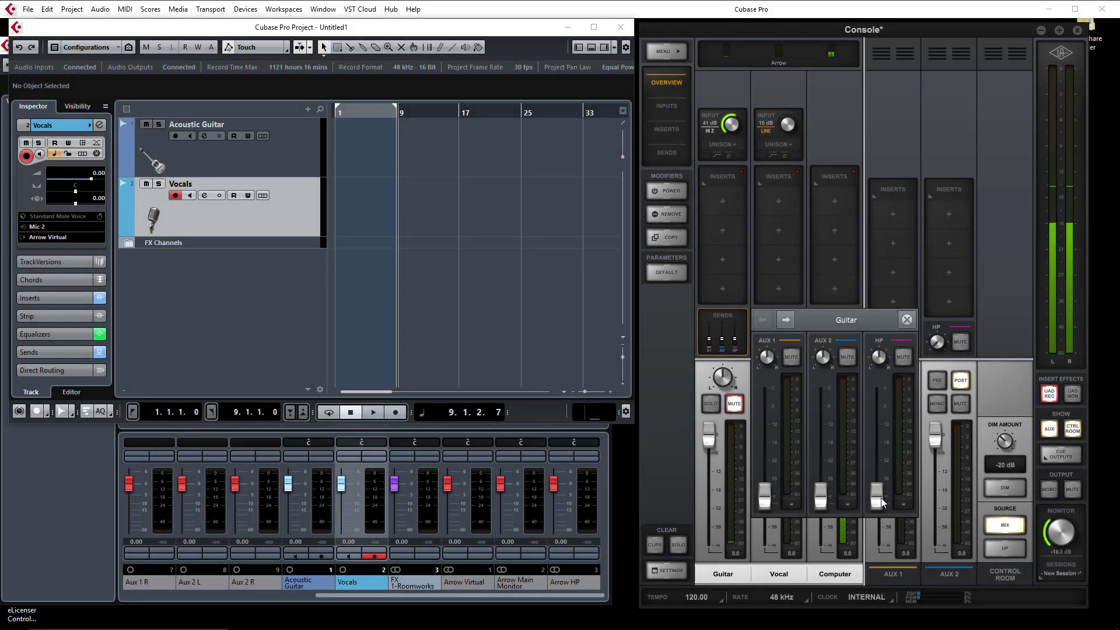
- Raise the HP send fader in the Guitar channel's sends
drag(882, 501, 878, 419)
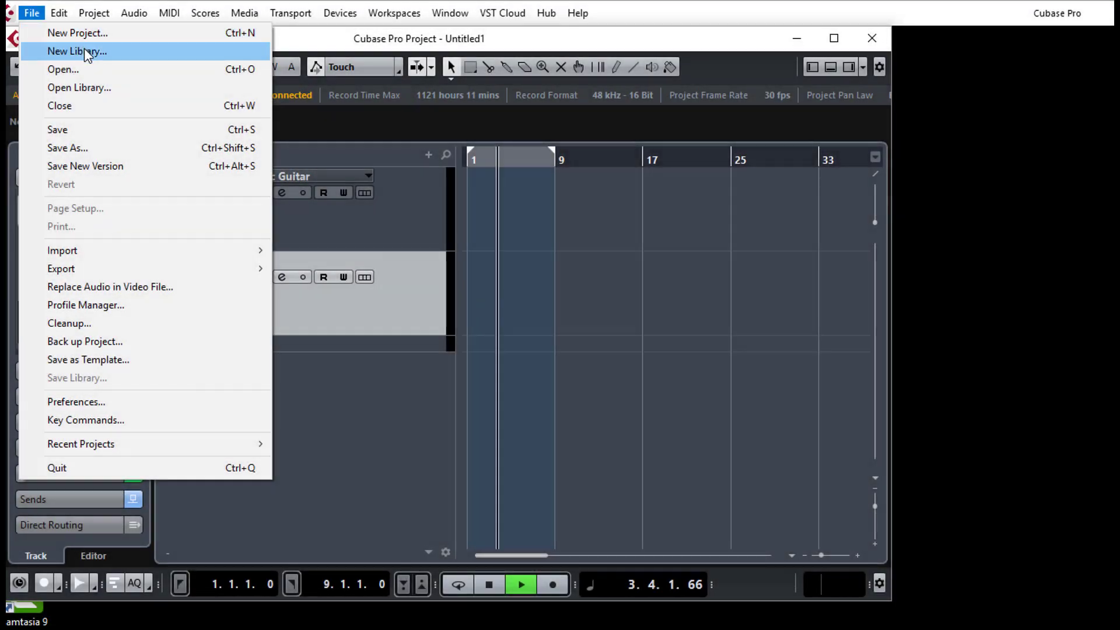
- Switch to Cubase, view the Acoustic Guitar + Vocal template for a new project, and cancel the project creation
click(88, 33)
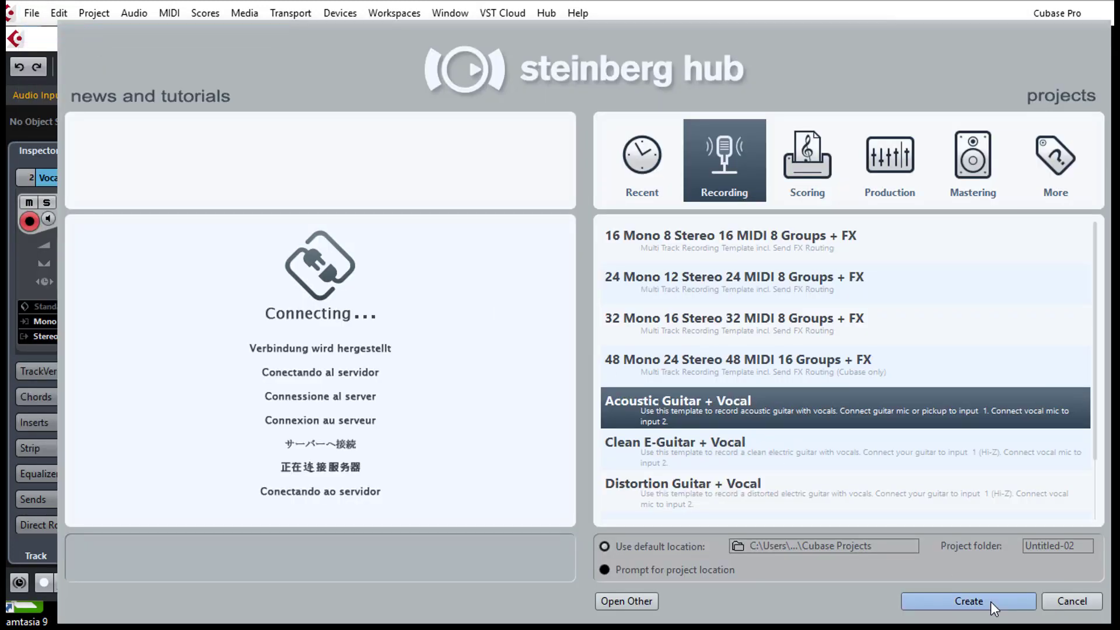
click(1096, 603)
- Set the ASIO driver to Universal Audio Thunderbolt in Device Setup, confirm the switch, and open that driver's port settings
click(341, 13)
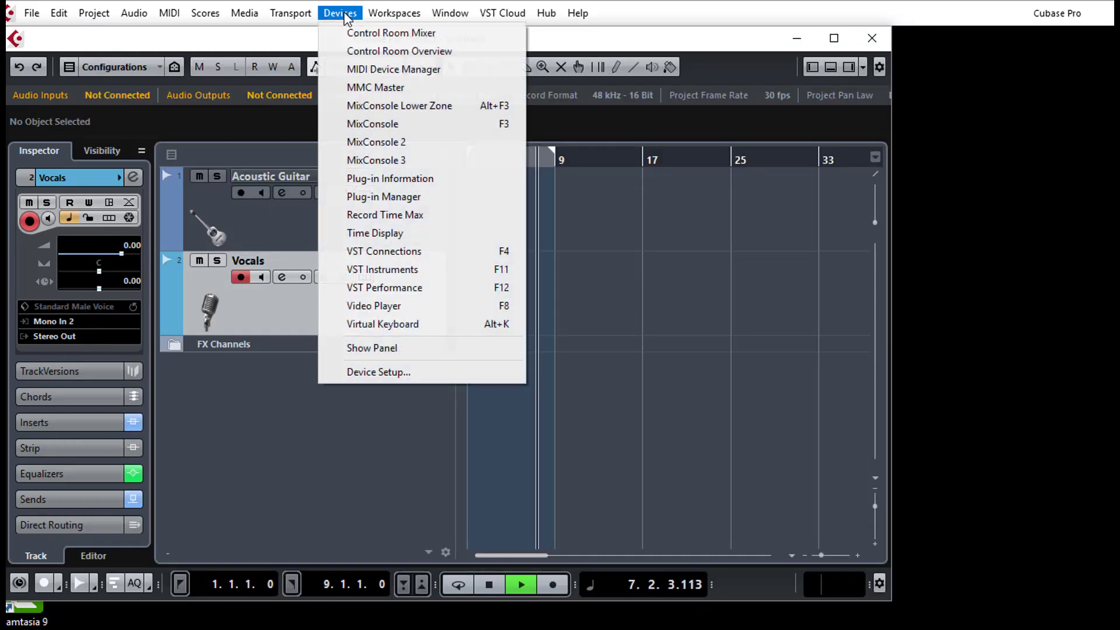
click(444, 373)
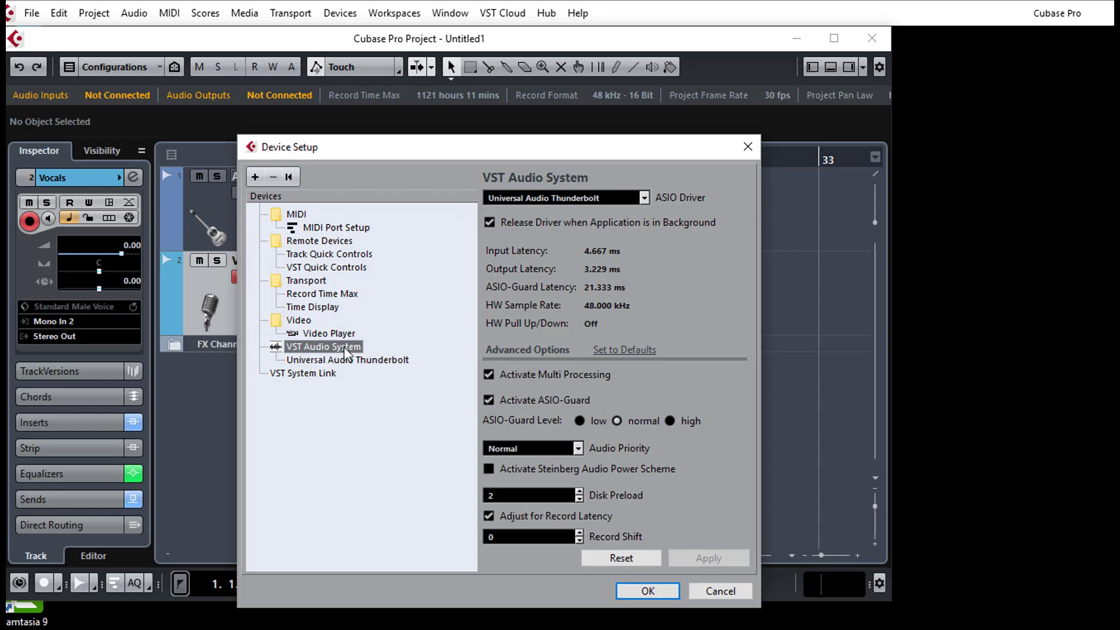
click(645, 200)
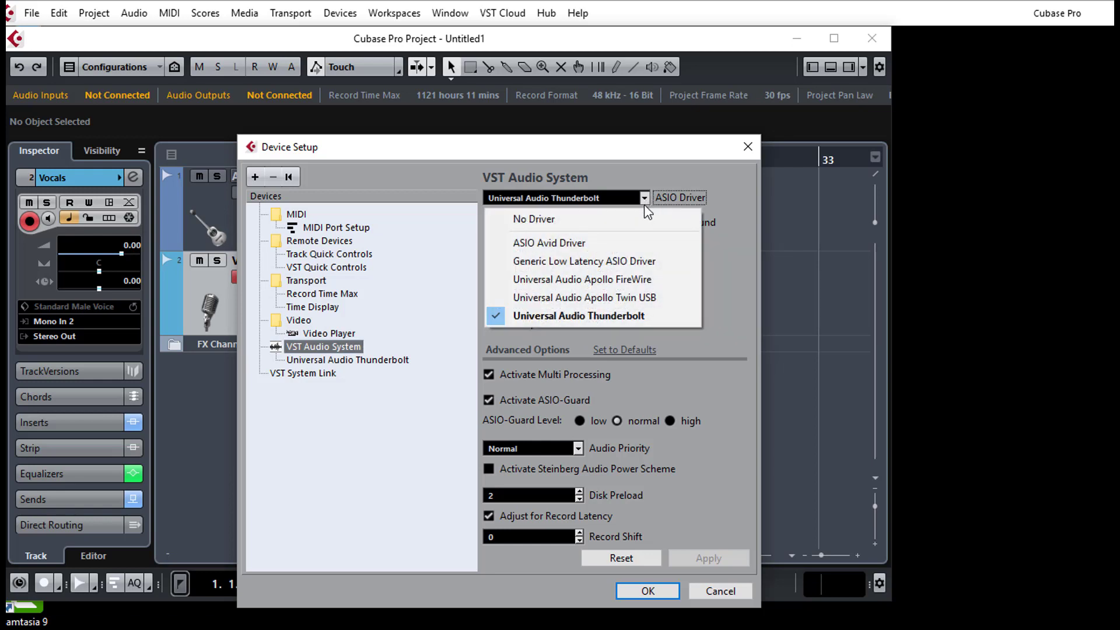
click(683, 320)
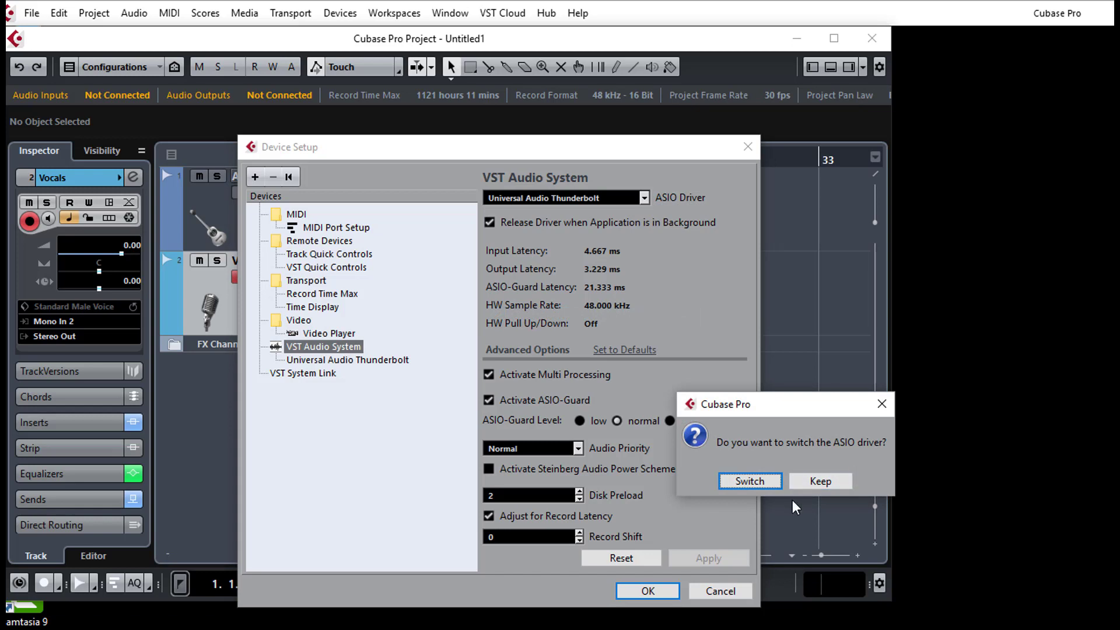
click(749, 481)
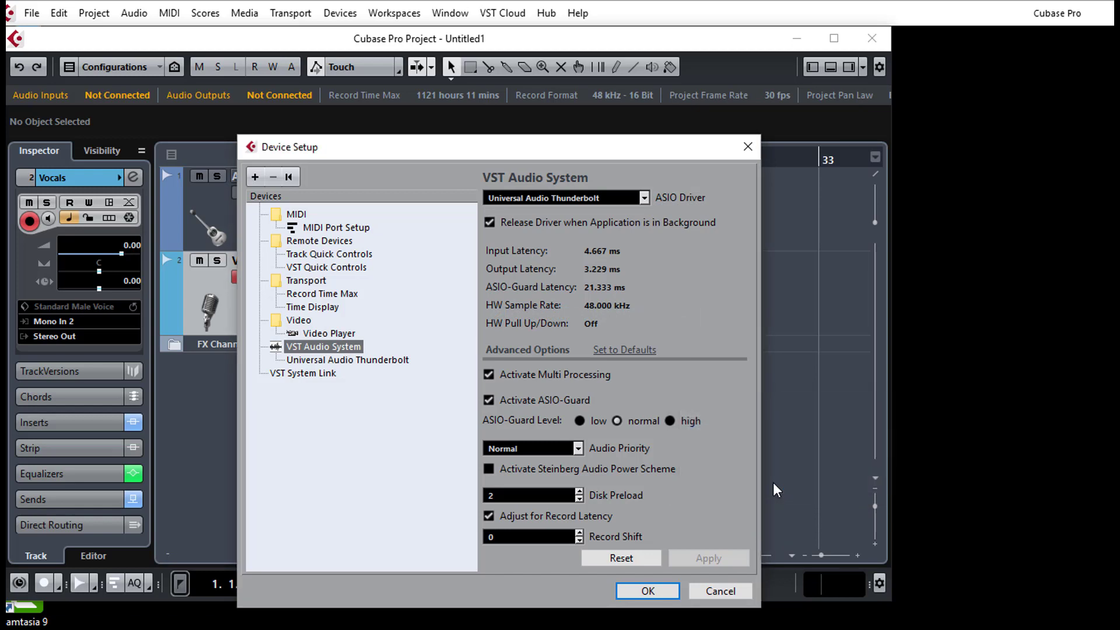
click(381, 360)
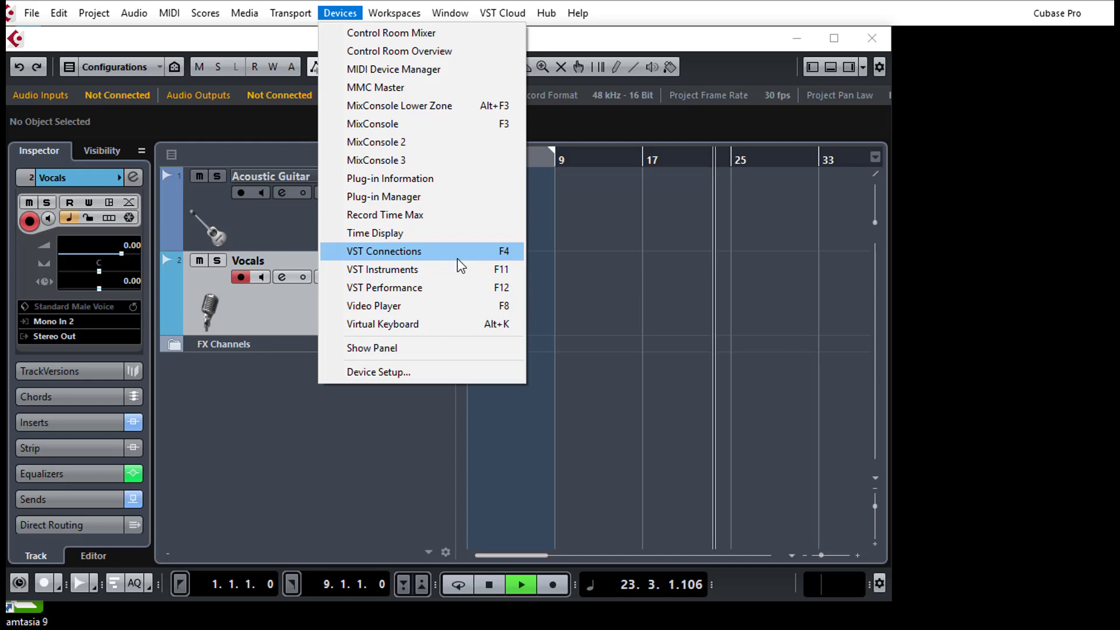
- In VST Connections, try the 1 x Stereo + 8 x Mono preset for the input busses and load the Arrow GK 1 preset
click(458, 257)
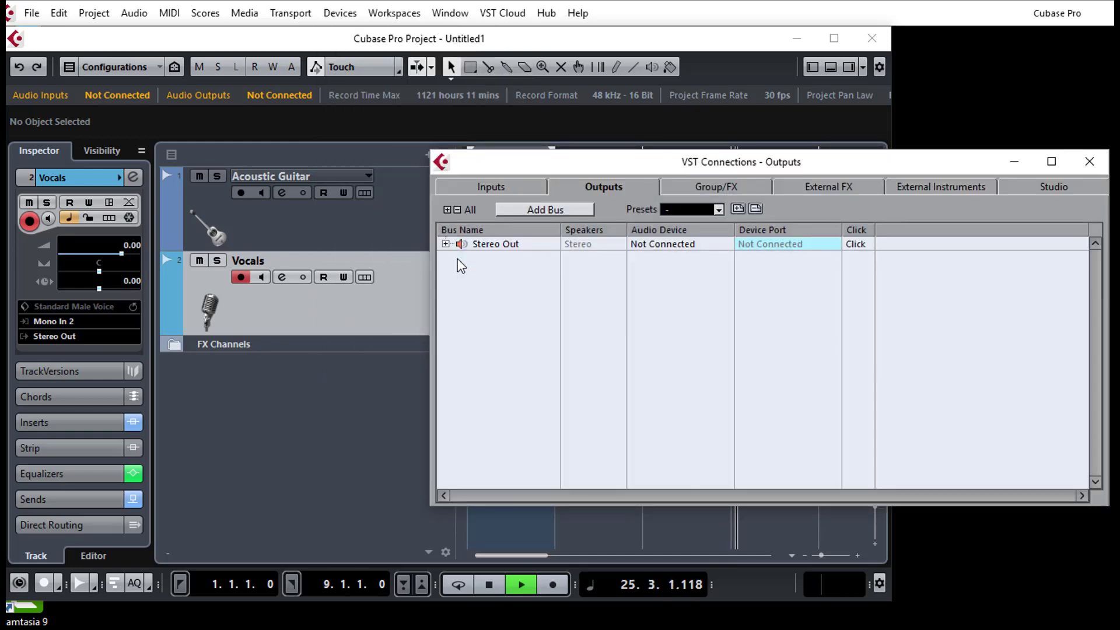
click(478, 186)
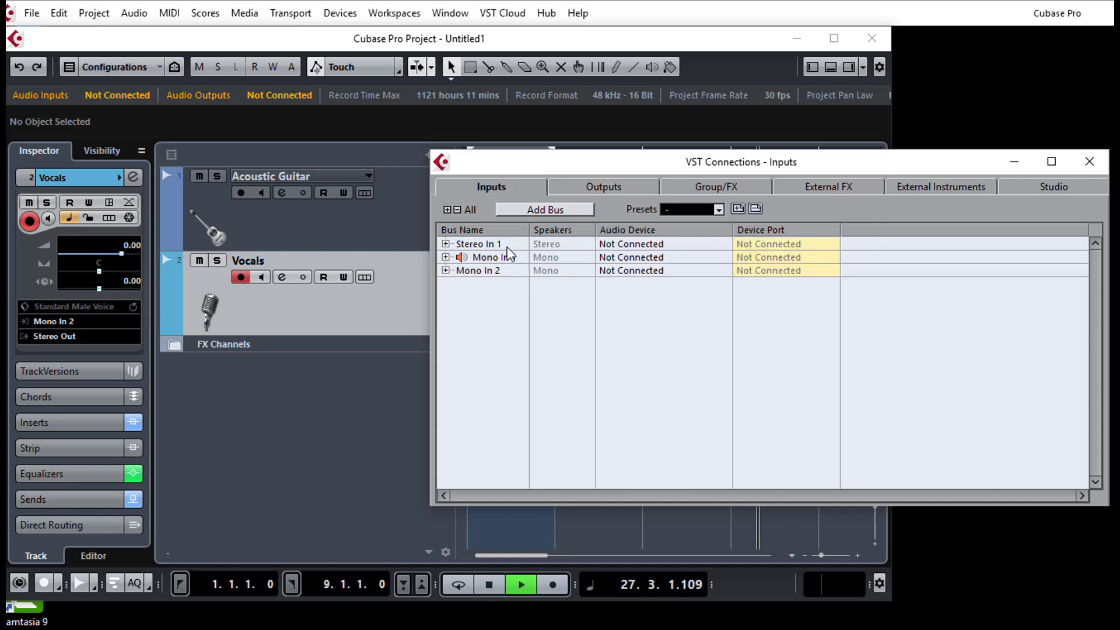
click(720, 208)
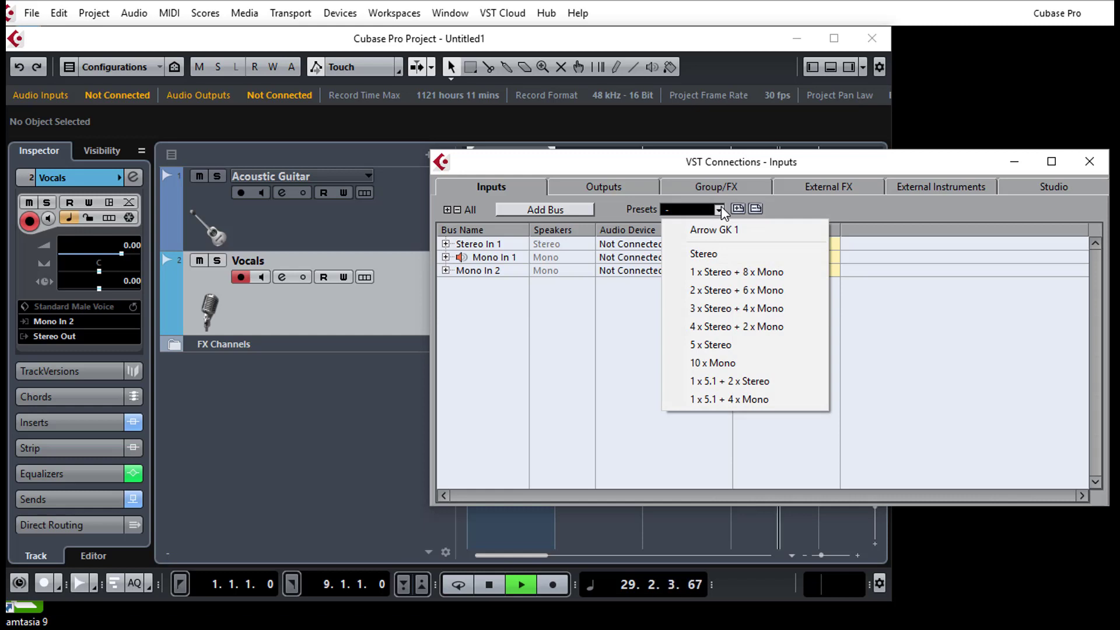
click(745, 272)
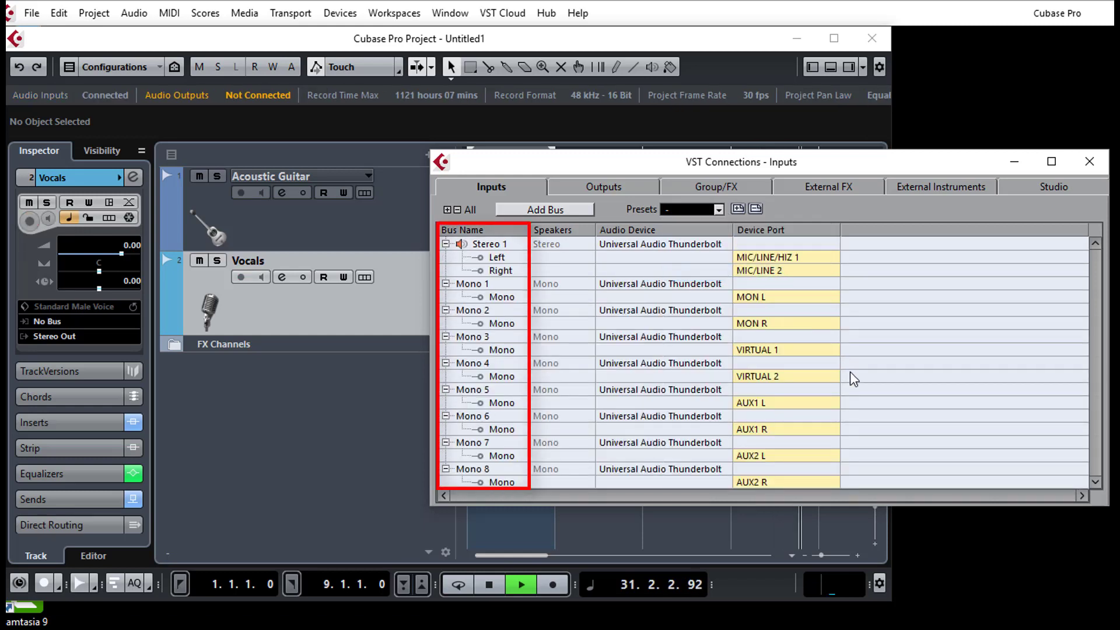
click(719, 209)
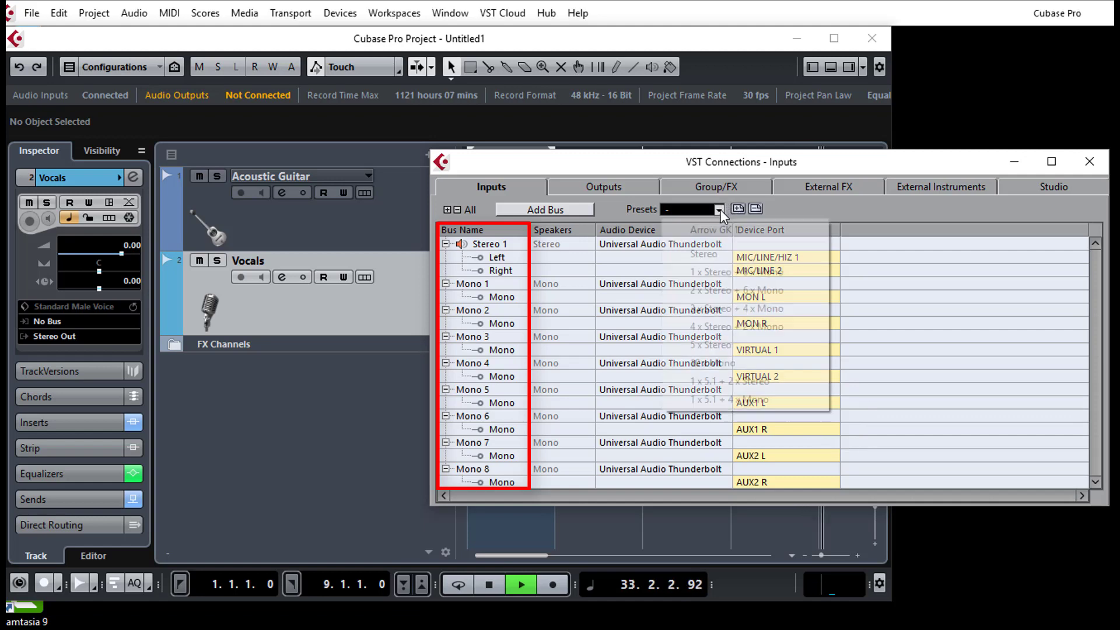
click(723, 230)
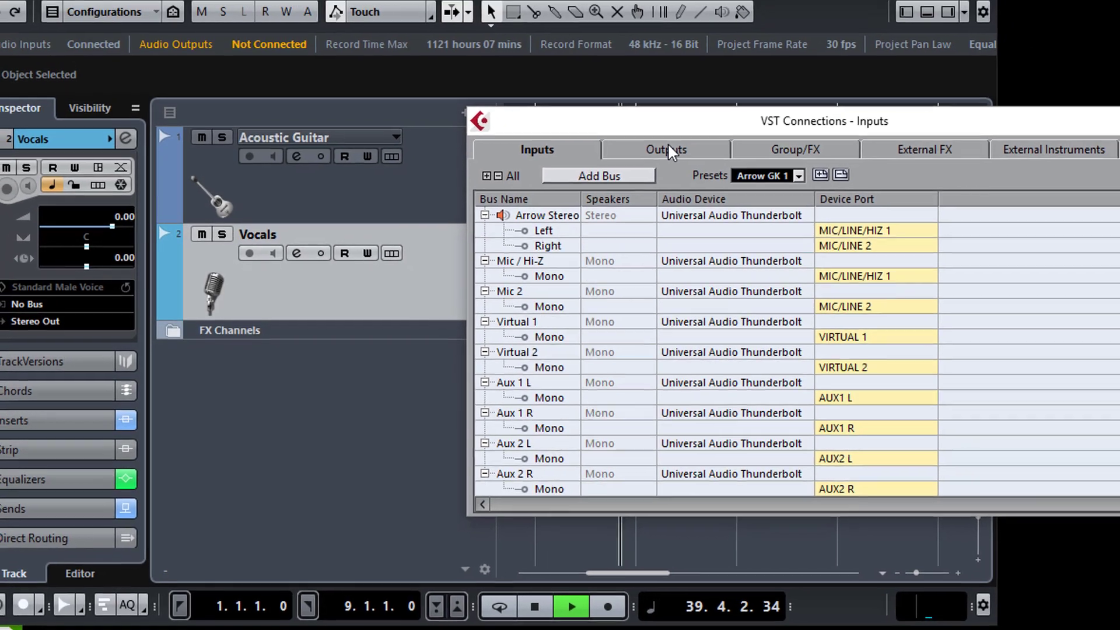
- Try the 1 x Stereo + 4 x Mono preset for the output busses and load the GK Arrow with HP preset
click(688, 135)
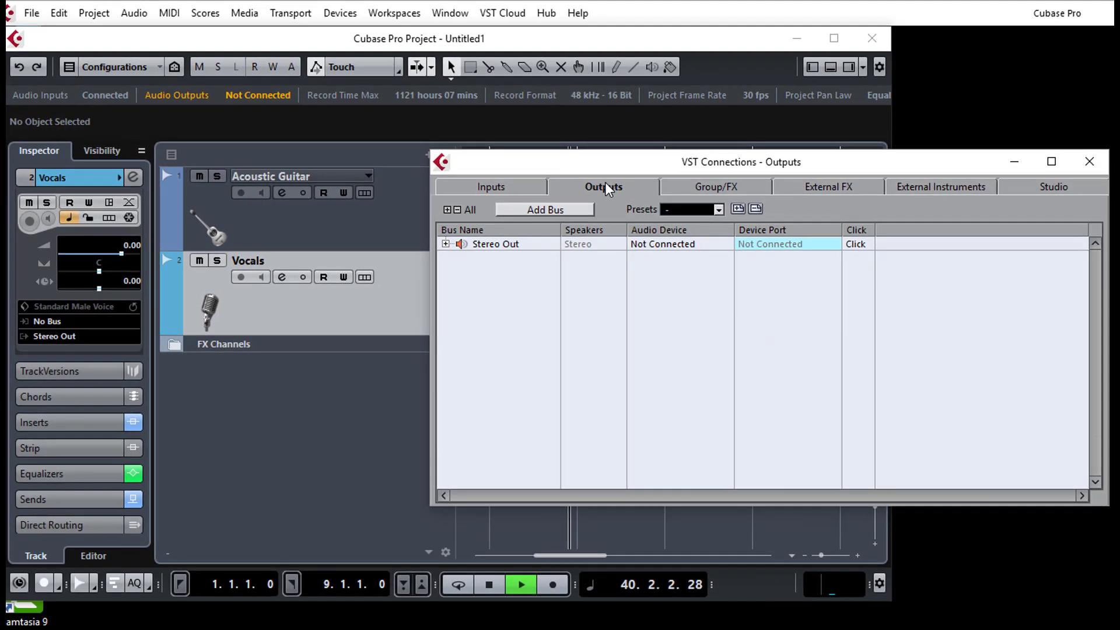
click(719, 210)
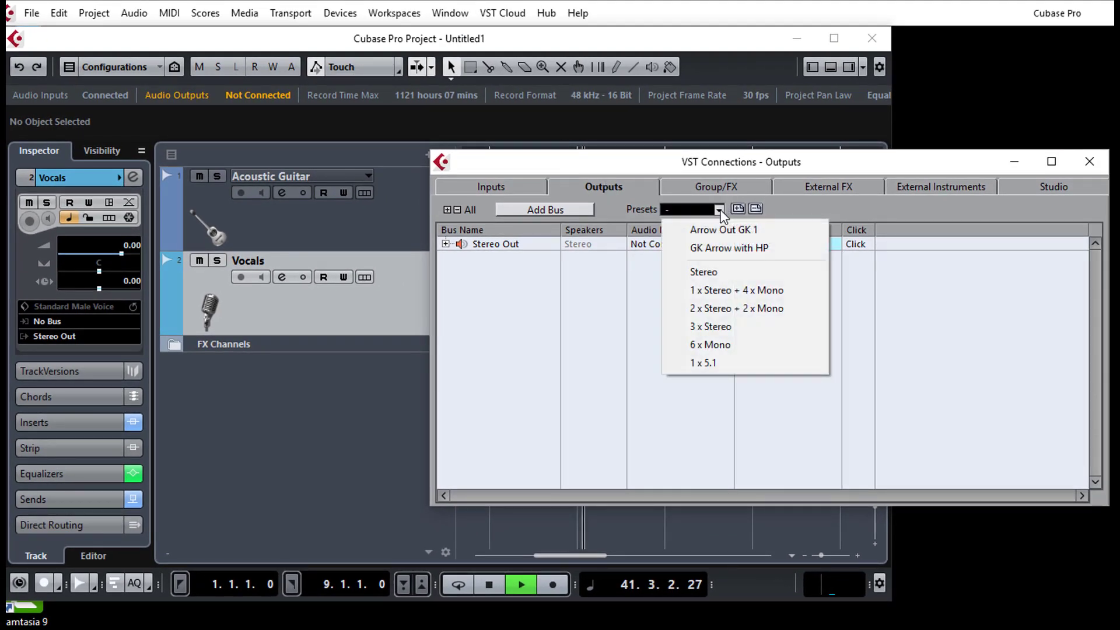
click(749, 291)
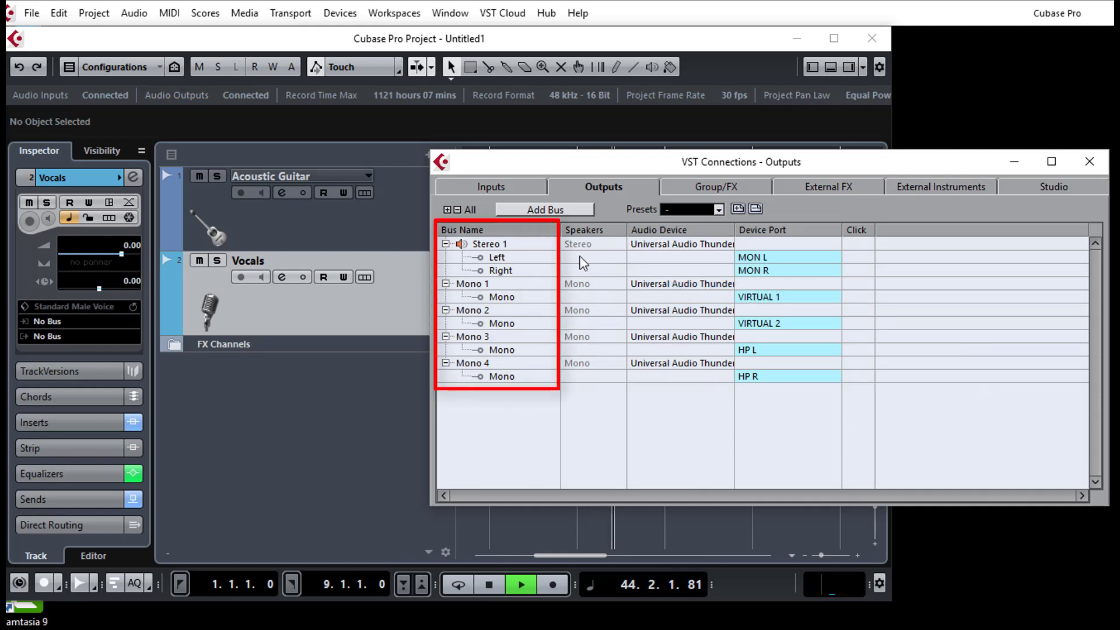
click(717, 210)
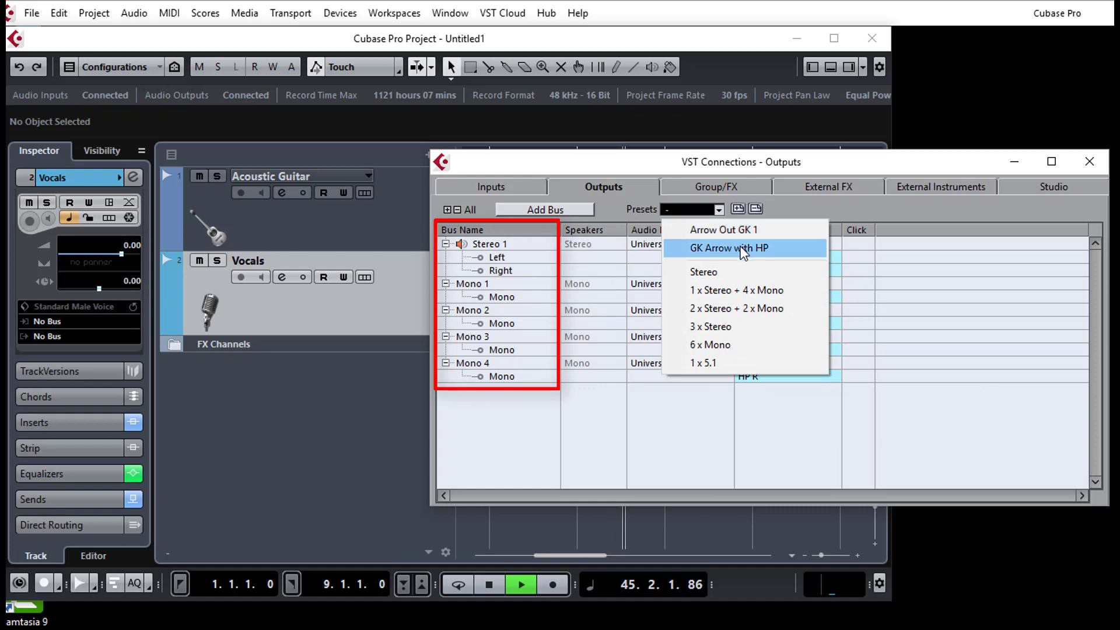
click(742, 249)
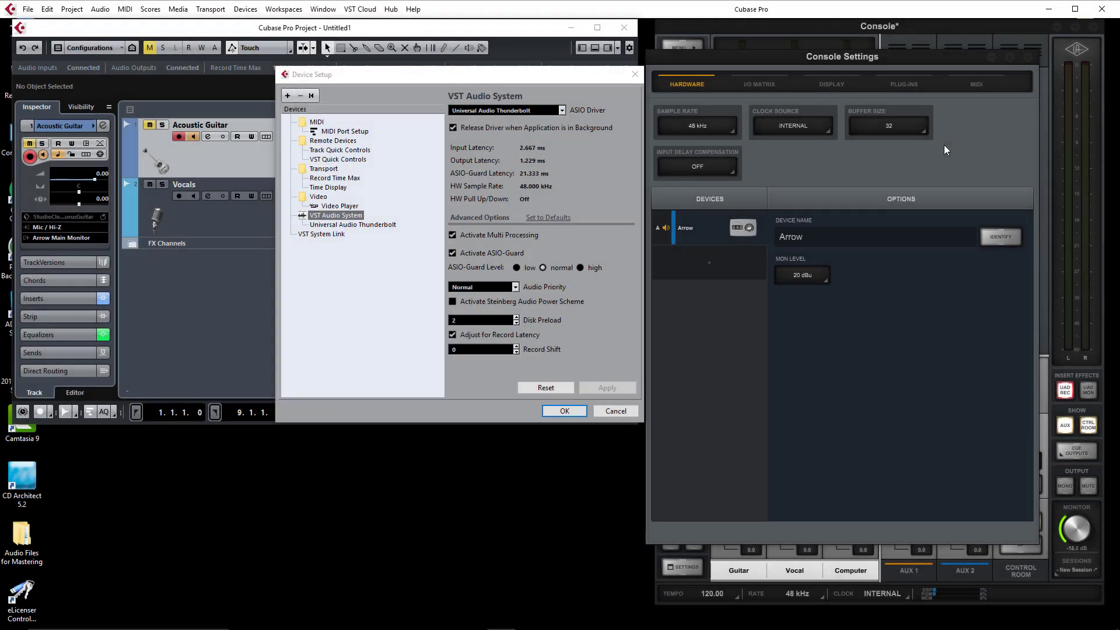
- Set the Console buffer size to 64 and refresh the latency values in Cubase's Device Setup
click(912, 125)
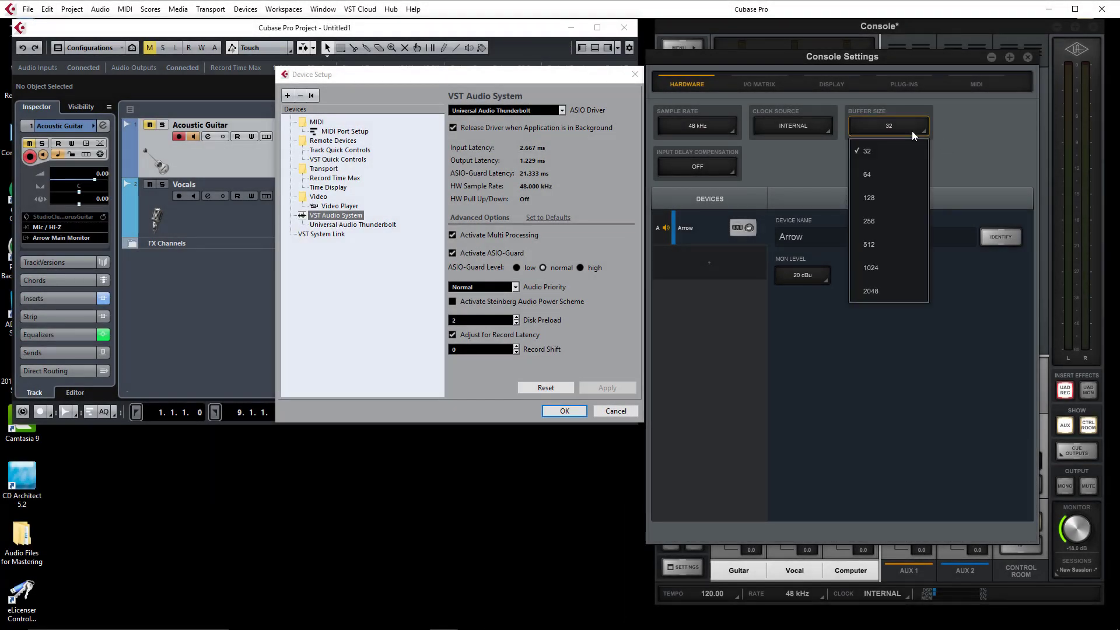
click(915, 173)
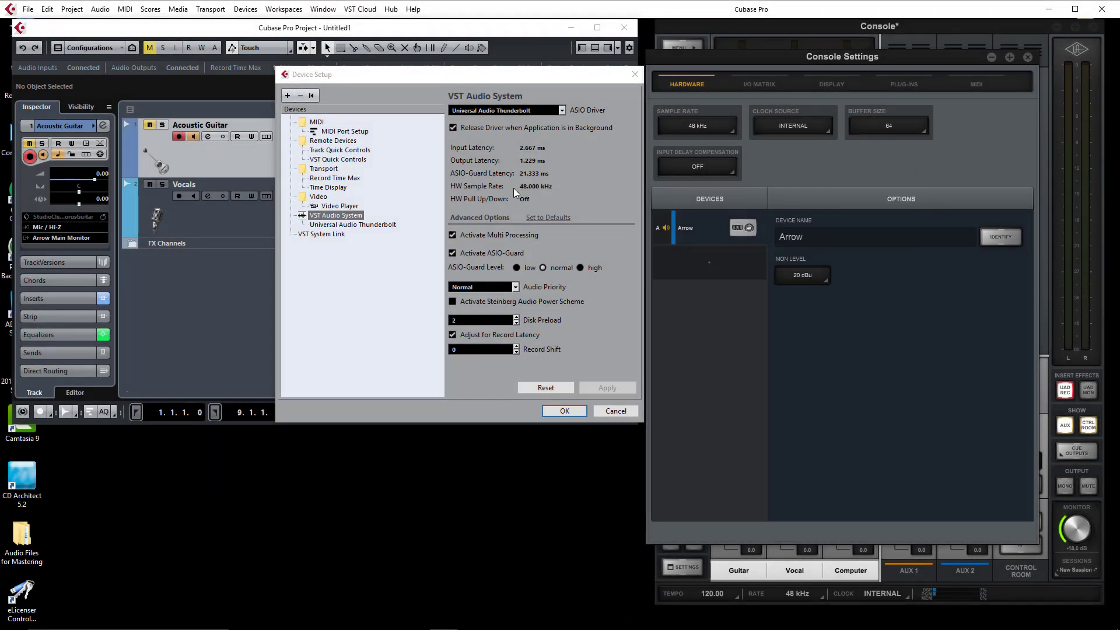
click(579, 170)
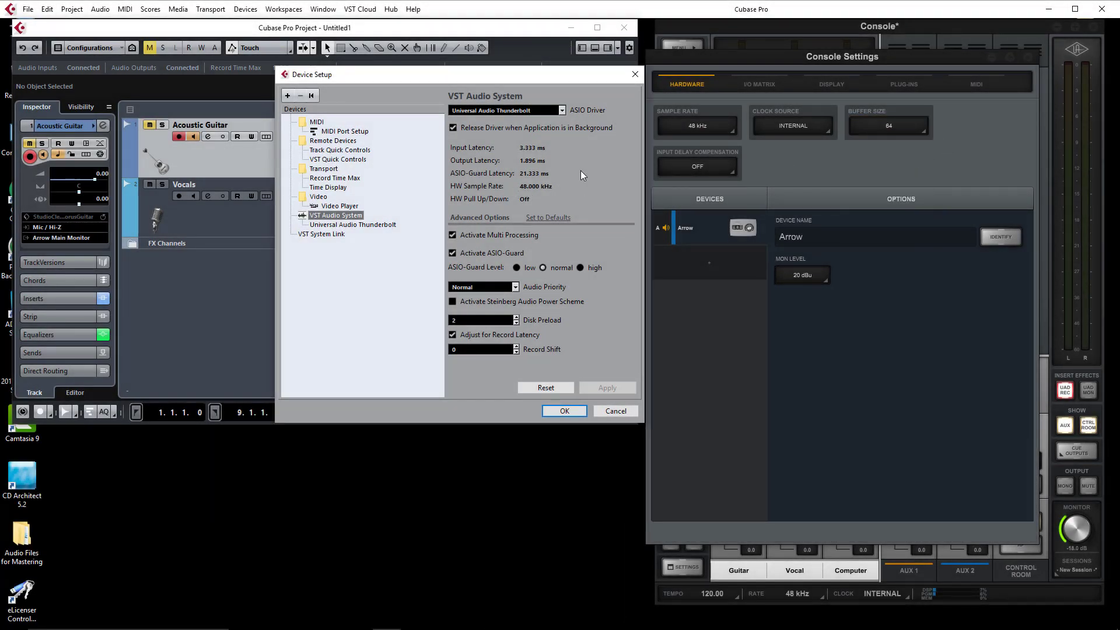
- Set the Console buffer size to 128 and return to Cubase's Device Setup to update the latency values
click(894, 130)
click(904, 195)
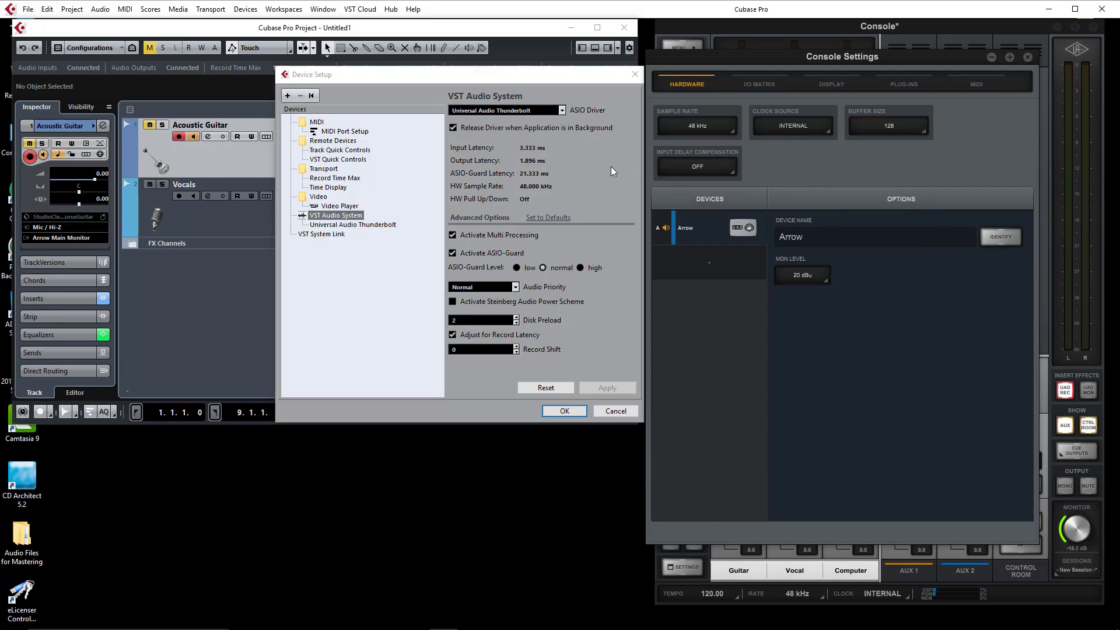
click(611, 171)
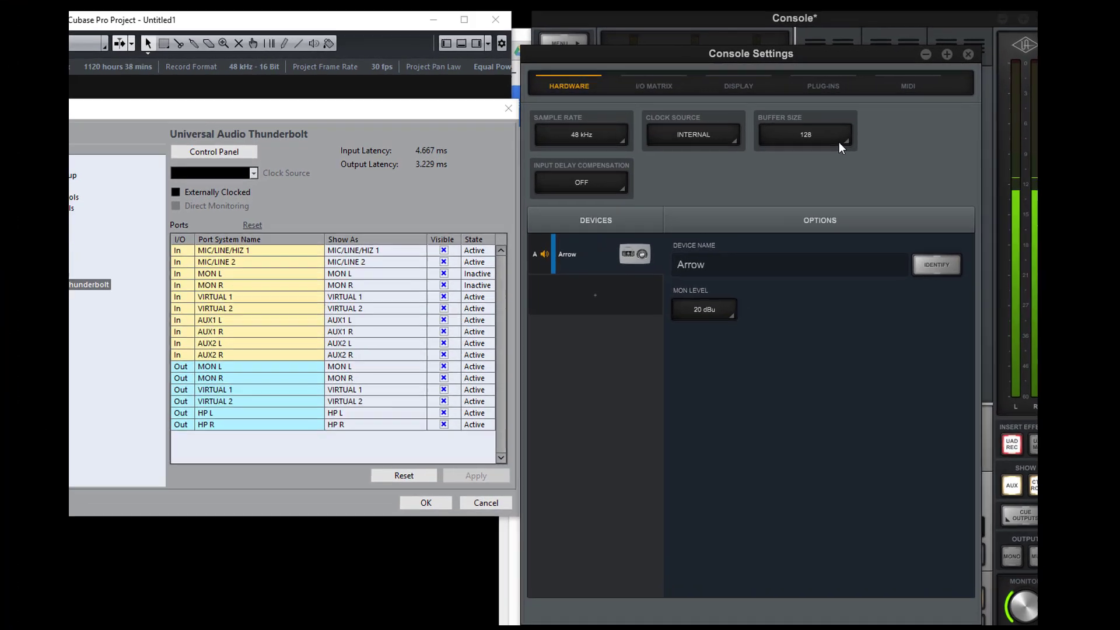
- Review the available buffer sizes in Console's hardware settings and select 128
click(839, 143)
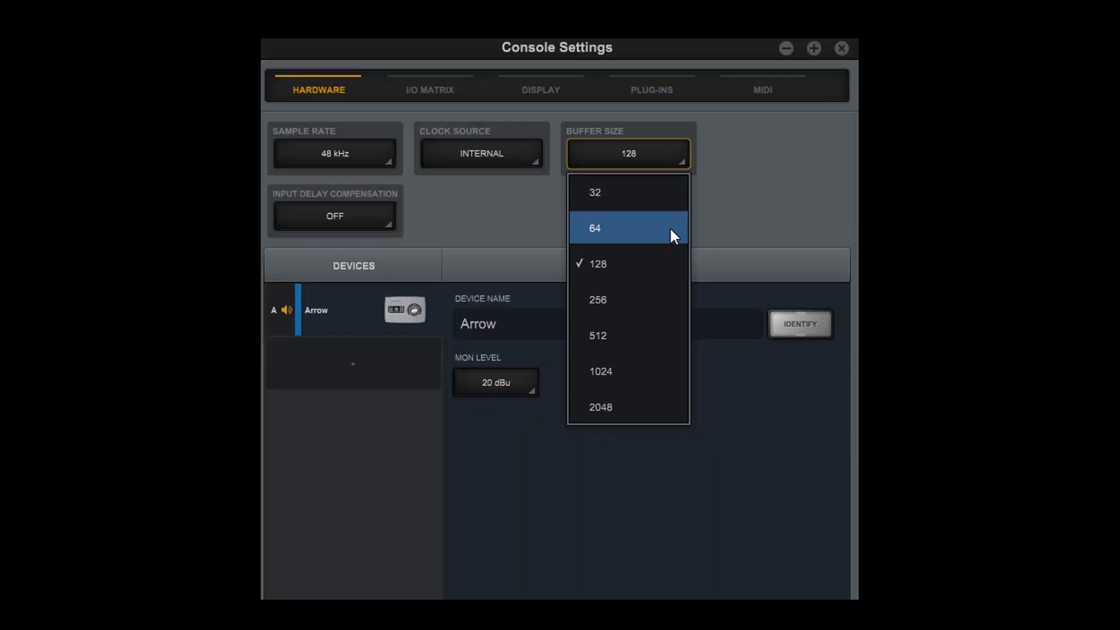
click(729, 199)
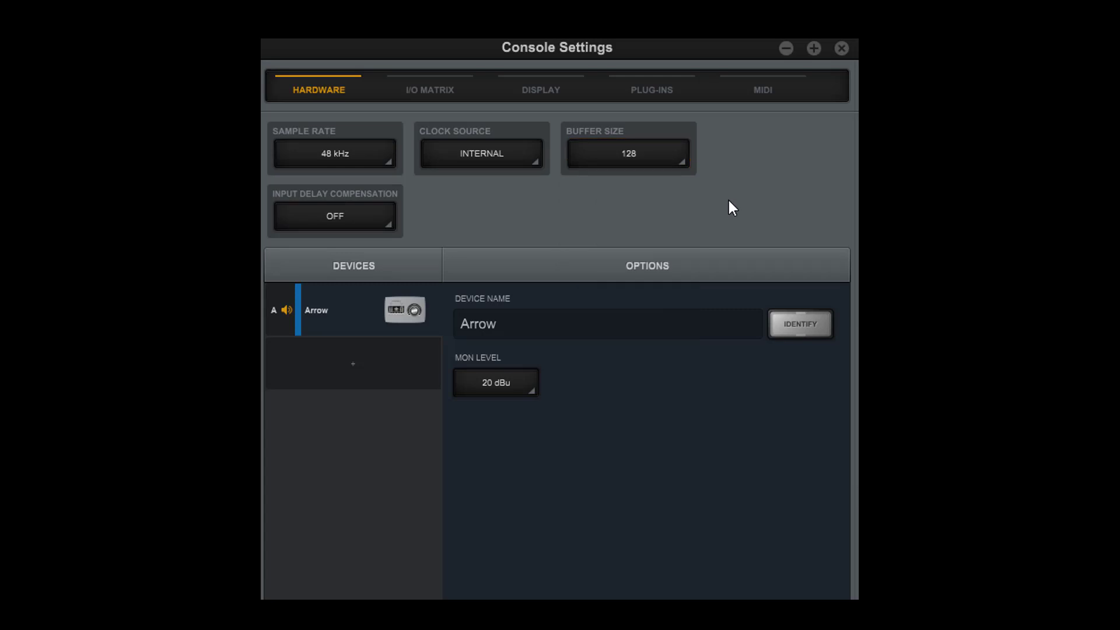
click(675, 166)
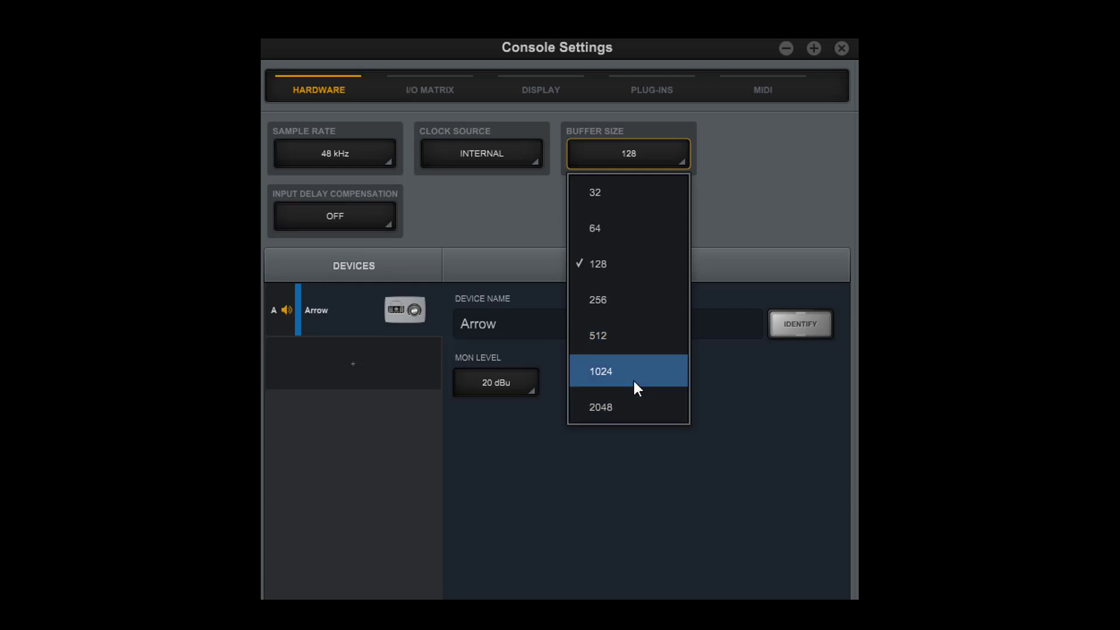
click(623, 269)
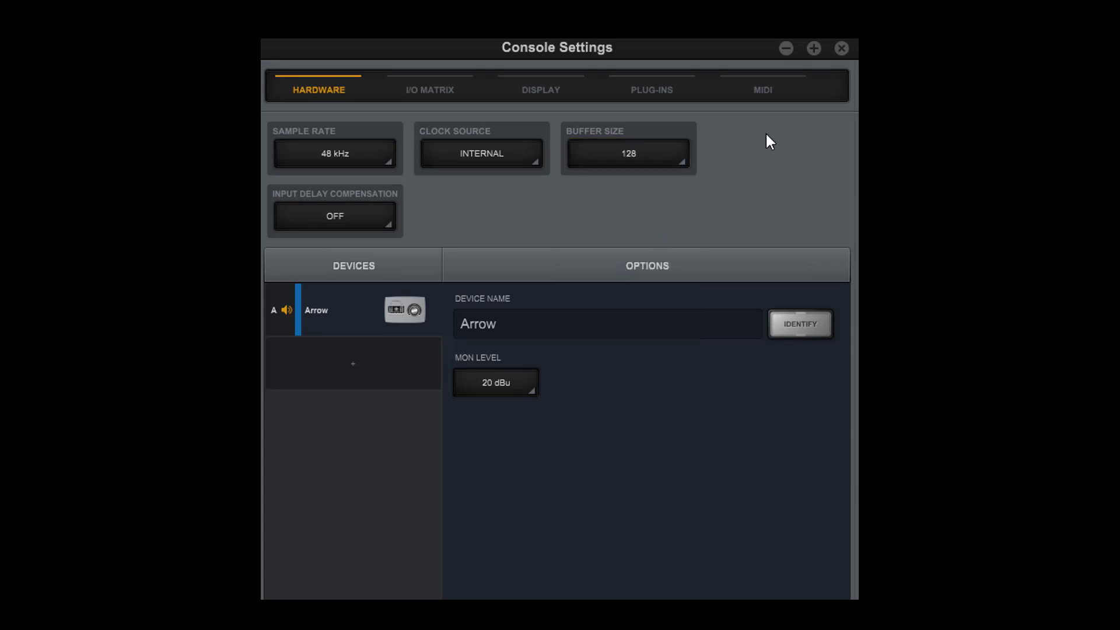